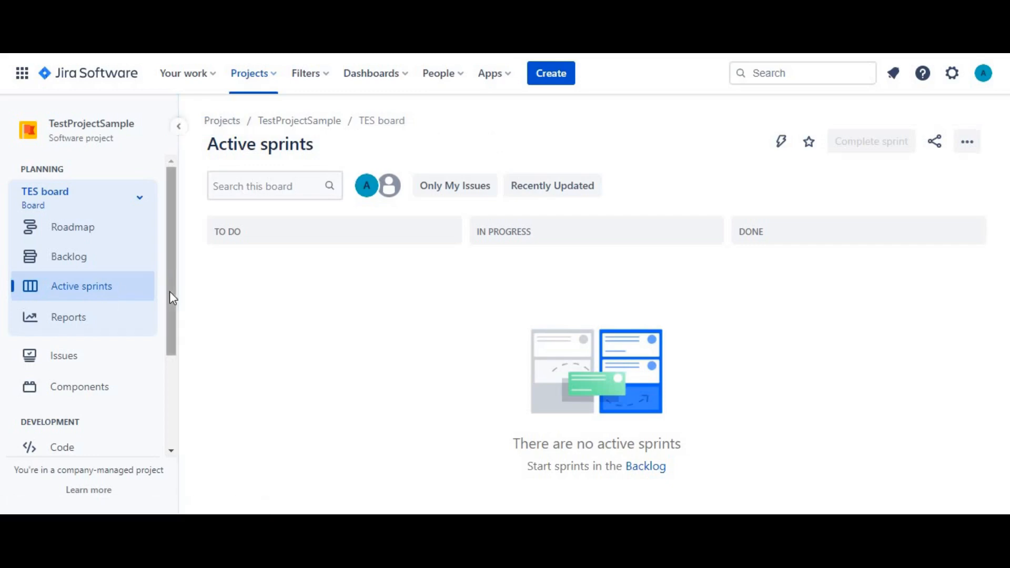
Open the Screens configuration in the project settings of TestProjectSample.
{"action": "left_click_drag", "start_coordinate": [170, 291], "coordinate": [159, 405]}
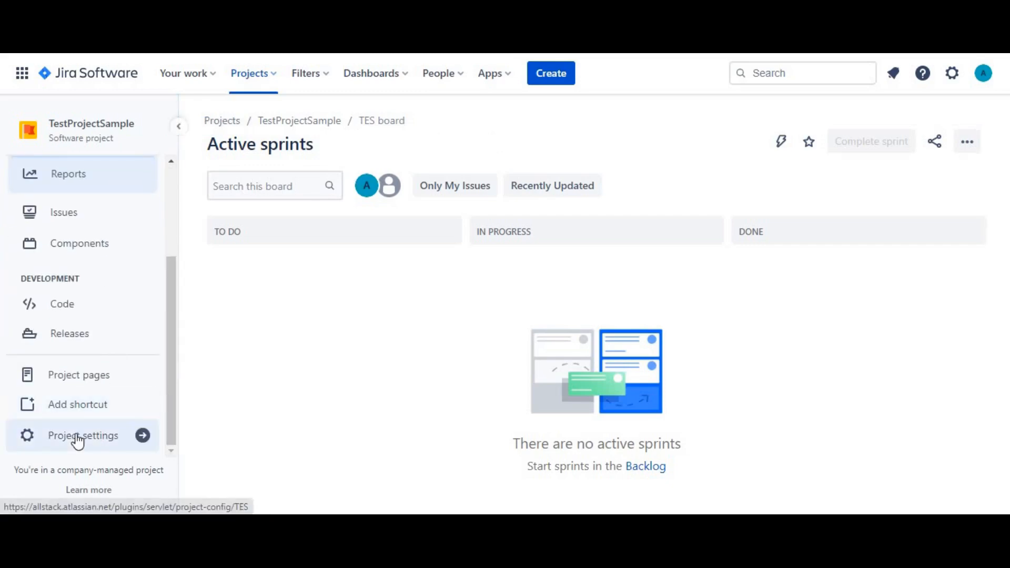
{"action": "left_click", "coordinate": [79, 436]}
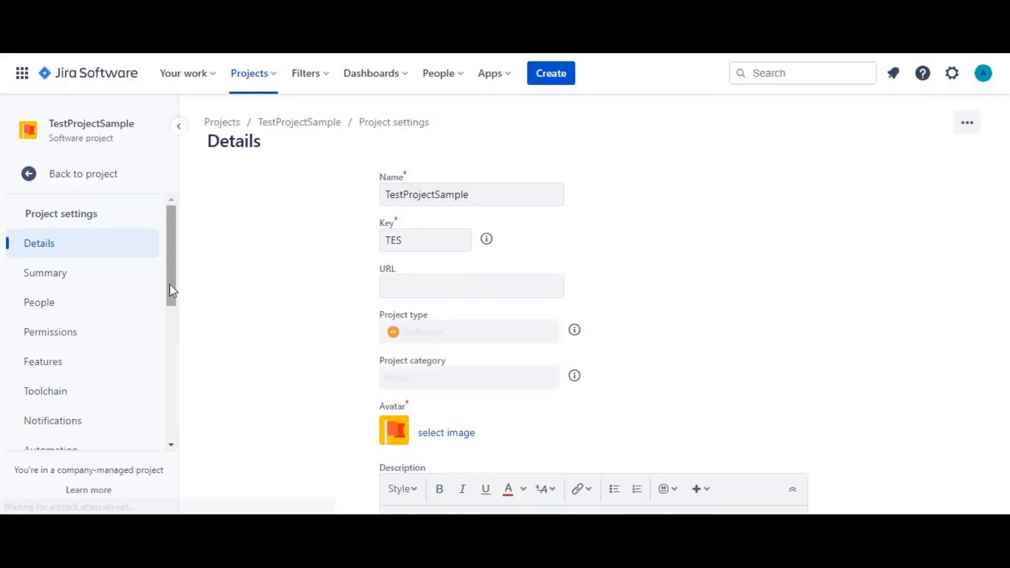
{"action": "left_click_drag", "start_coordinate": [172, 283], "coordinate": [171, 405]}
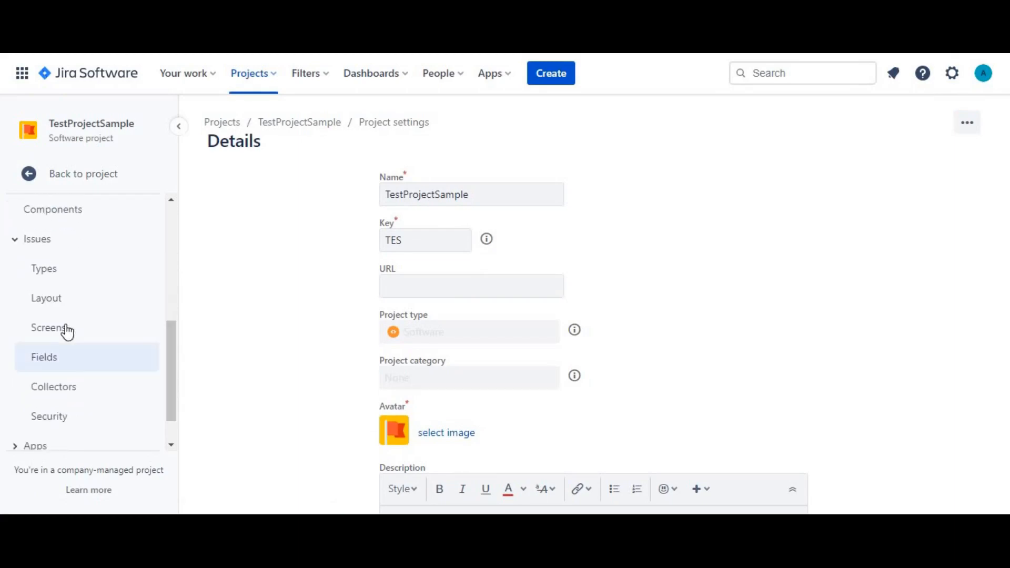
{"action": "left_click", "coordinate": [65, 328]}
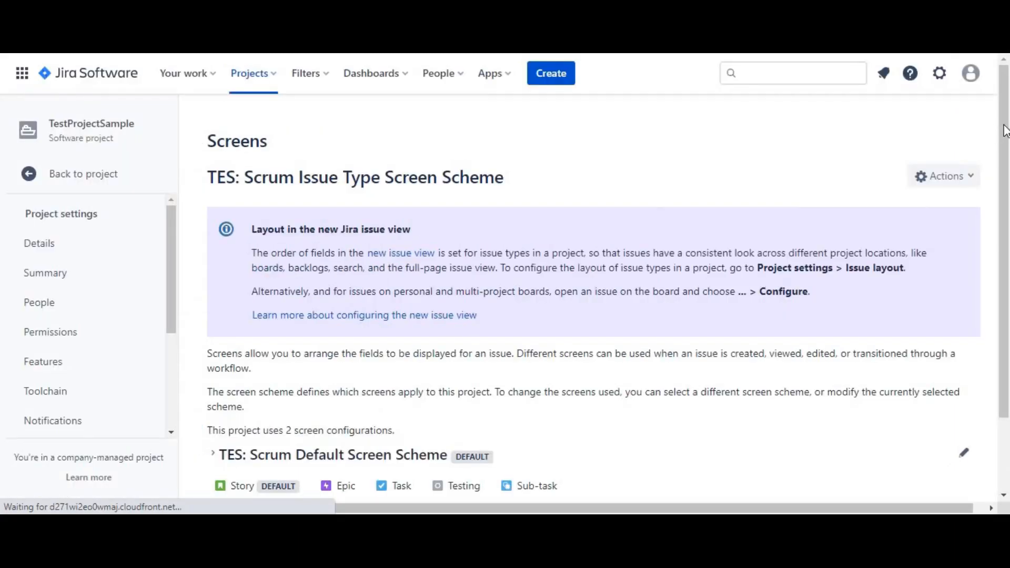
Expand the TES: Scrum Default Screen Scheme and review its issue types and the screens assigned to each operation.
{"action": "scroll", "coordinate": [503, 348], "scroll_direction": "down", "scroll_amount": 2}
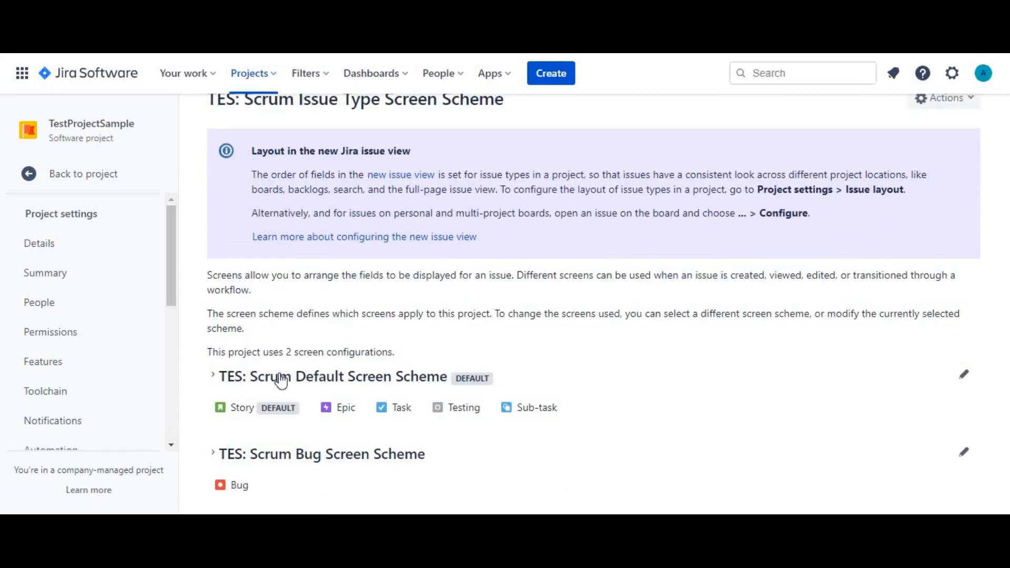
{"action": "left_click", "coordinate": [214, 376]}
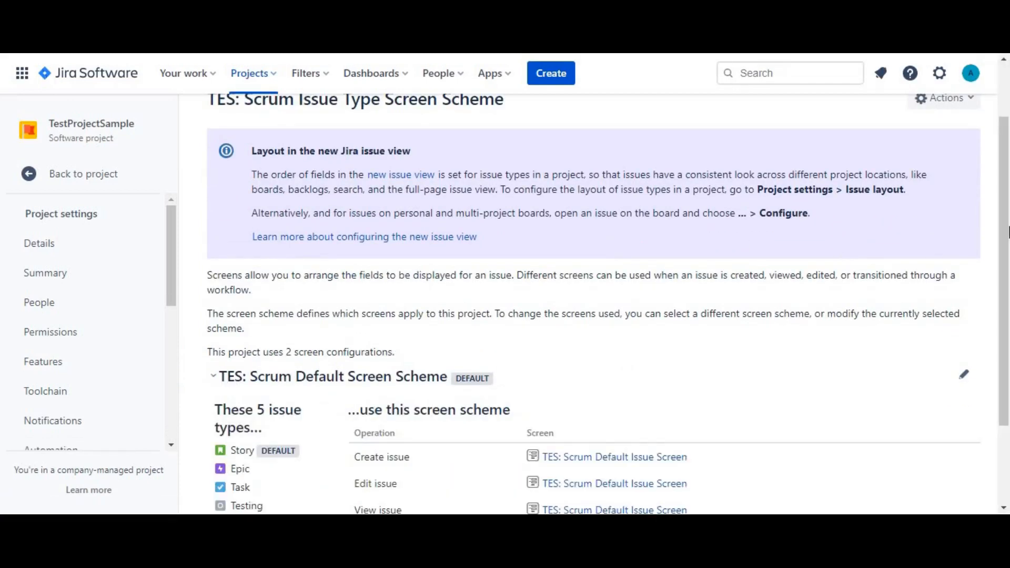
{"action": "scroll", "coordinate": [404, 371], "scroll_direction": "down", "scroll_amount": 2}
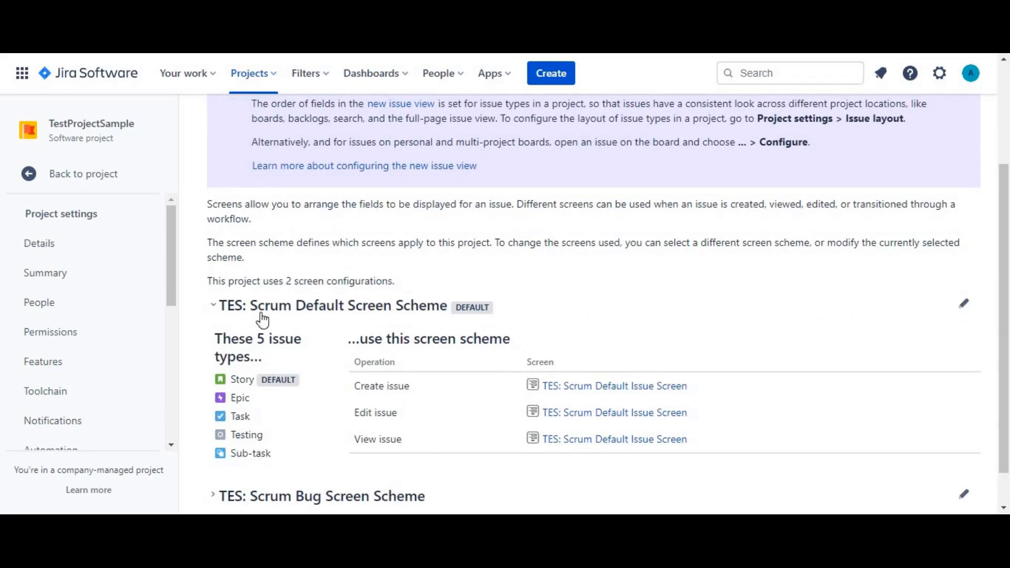
{"action": "left_click_drag", "start_coordinate": [252, 307], "coordinate": [442, 305]}
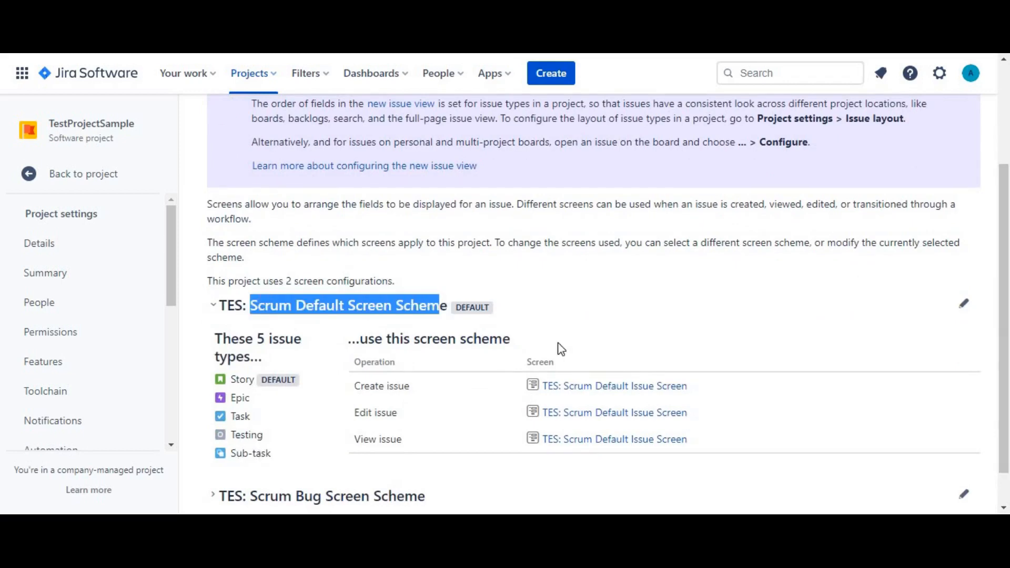
{"action": "left_click", "coordinate": [212, 369]}
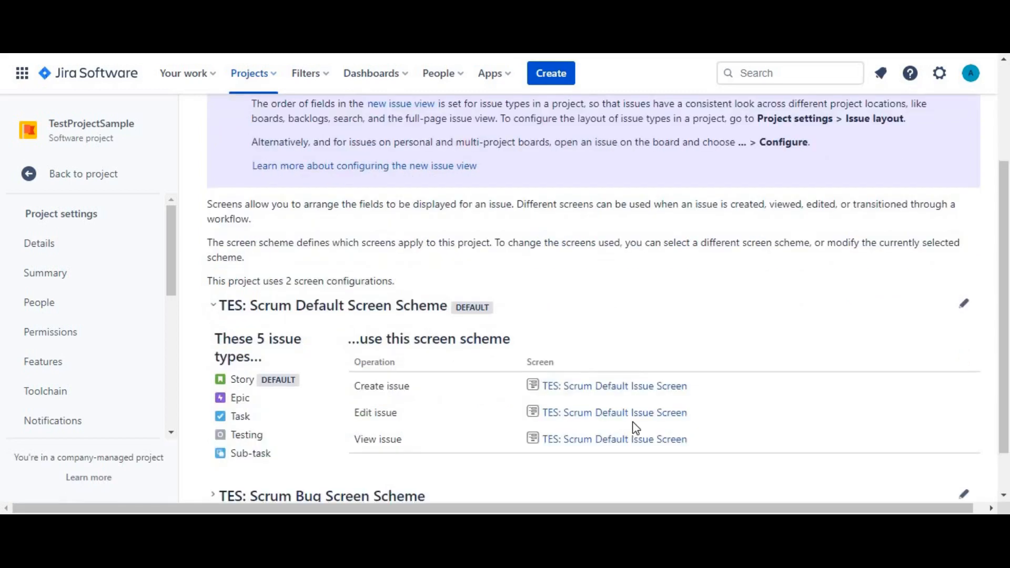
Expand the TES: Scrum Bug Screen Scheme and compare its screens with those used by the Task issue type.
{"action": "scroll", "coordinate": [1008, 368], "scroll_direction": "down", "scroll_amount": 1}
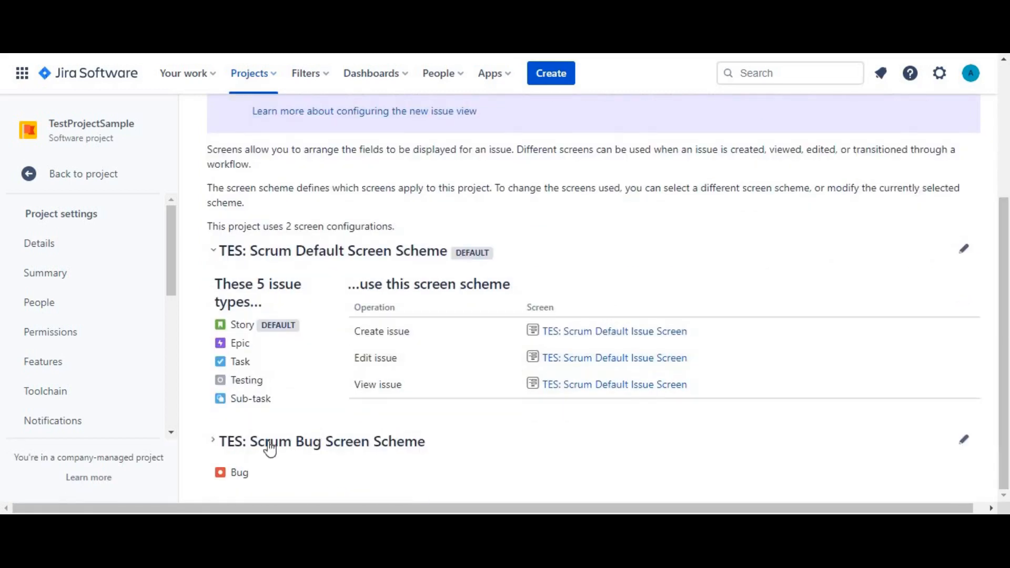
{"action": "left_click", "coordinate": [222, 445]}
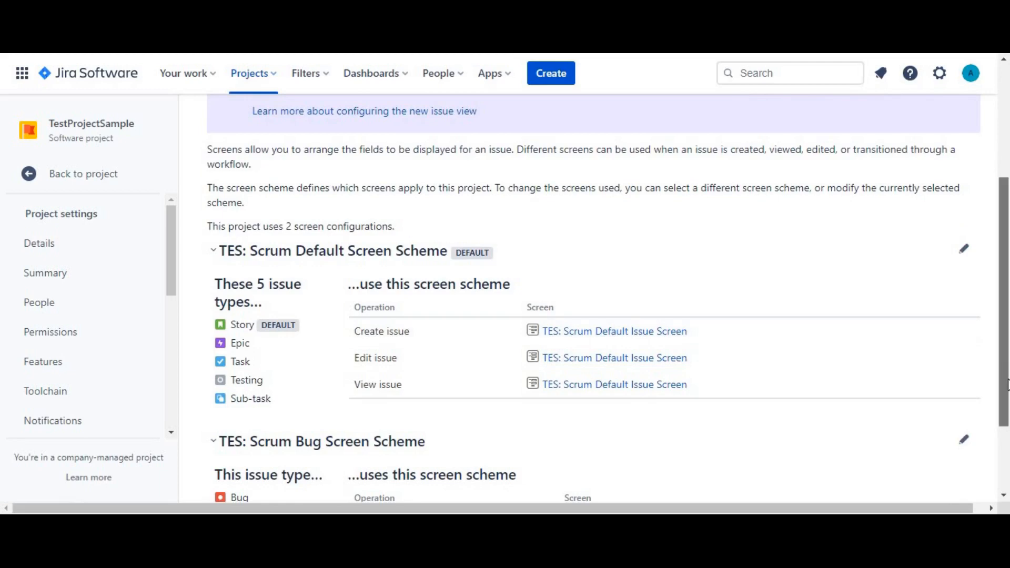
{"action": "scroll", "coordinate": [1005, 305], "scroll_direction": "down", "scroll_amount": 2}
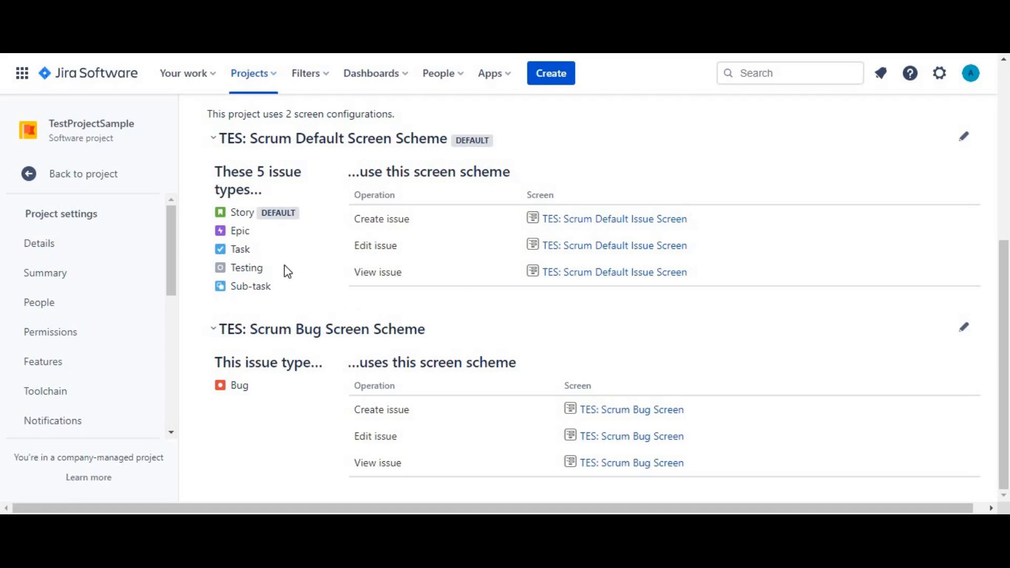
{"action": "double_click", "coordinate": [233, 249]}
Go to the Screens administration page through the admin search and look over the list of screens.
{"action": "left_click", "coordinate": [691, 139]}
{"action": "key", "text": "period"}
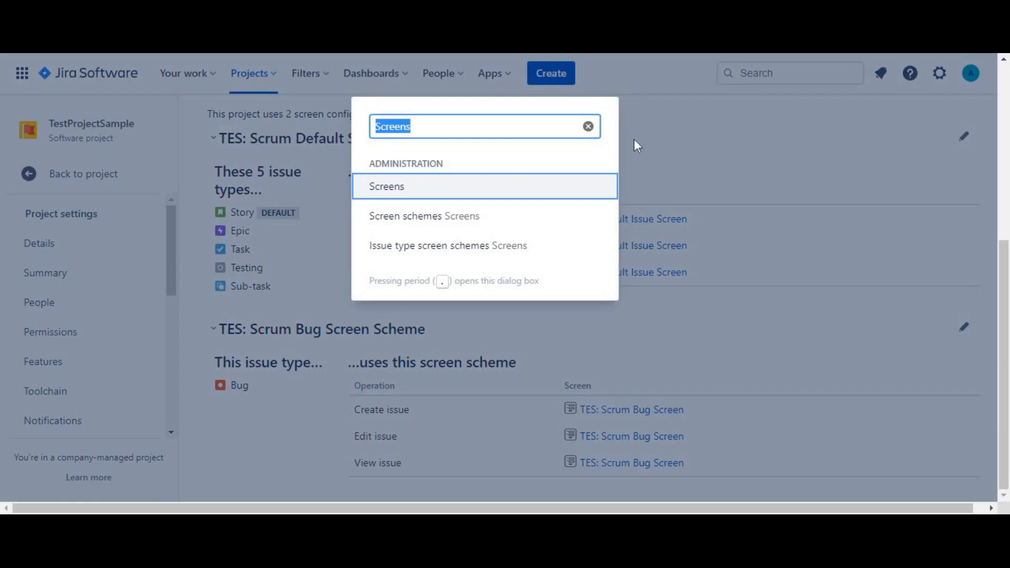
{"action": "left_click", "coordinate": [412, 197]}
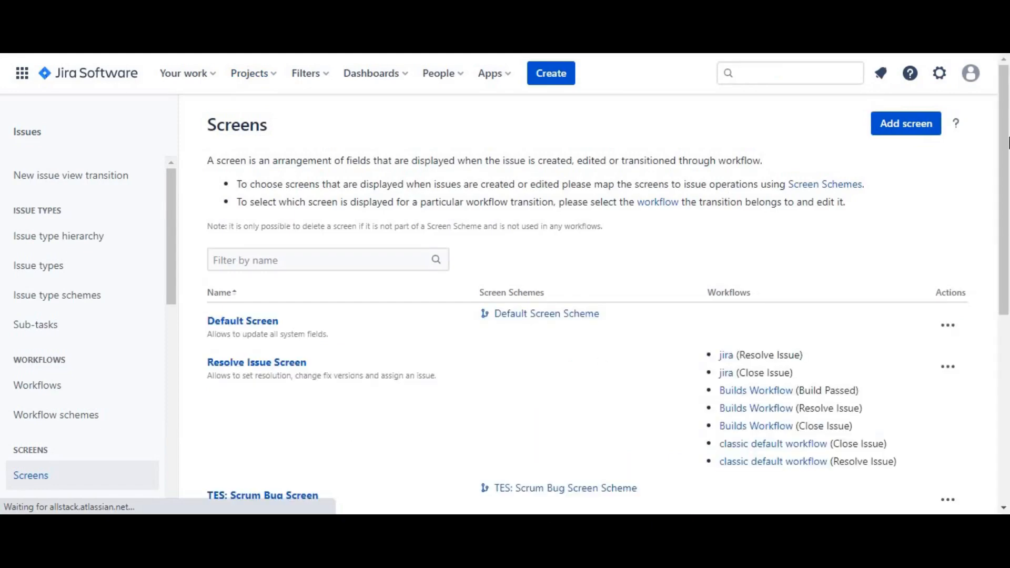
{"action": "left_click_drag", "start_coordinate": [1009, 141], "coordinate": [1007, 239]}
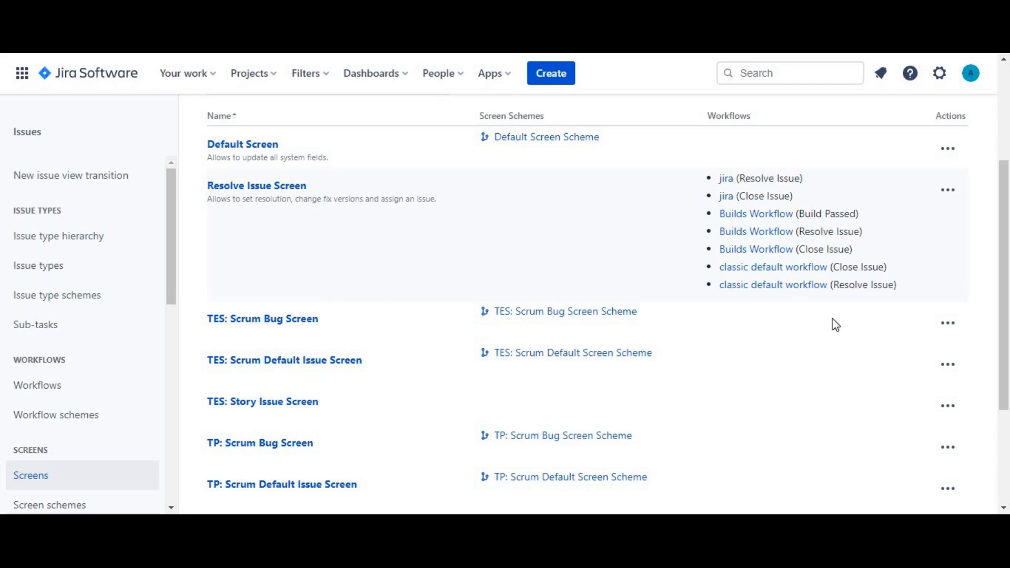
{"action": "left_click_drag", "start_coordinate": [1008, 277], "coordinate": [1008, 107]}
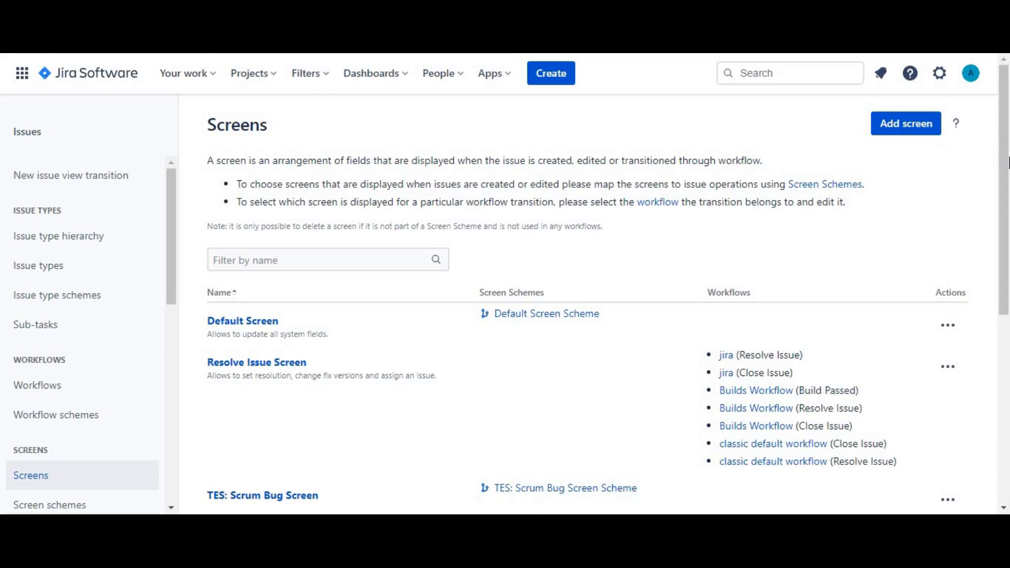
Find TES: Scrum Default Issue Screen in the screens list and start copying it.
{"action": "left_click_drag", "start_coordinate": [1009, 162], "coordinate": [1009, 257]}
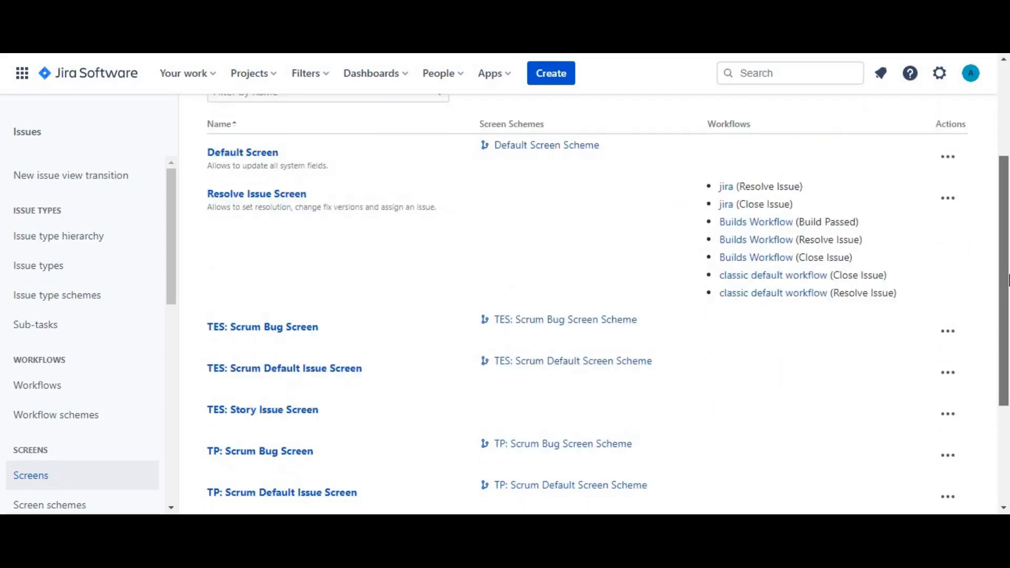
{"action": "scroll", "coordinate": [1009, 280], "scroll_direction": "down", "scroll_amount": 1}
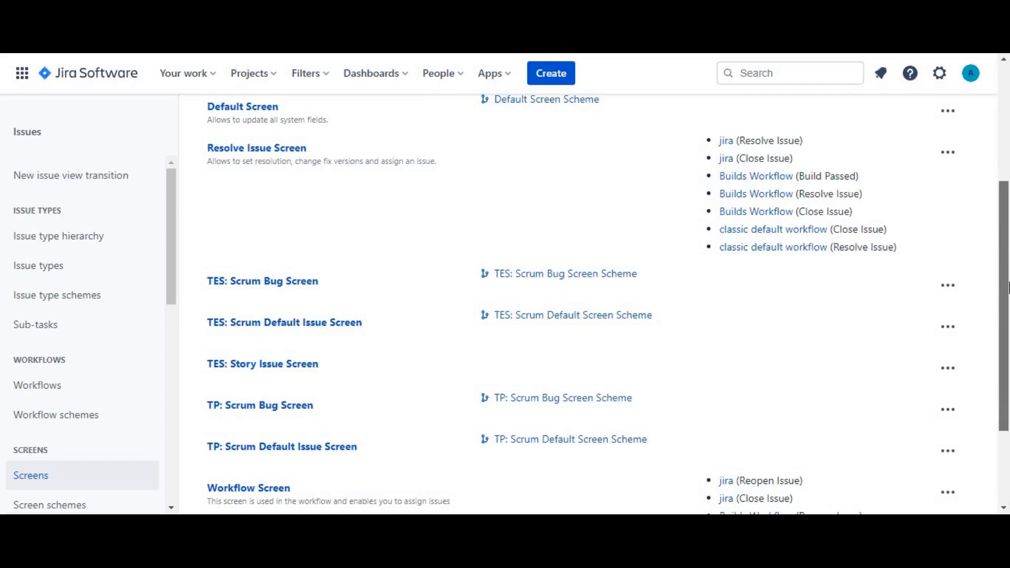
{"action": "scroll", "coordinate": [1009, 288], "scroll_direction": "down", "scroll_amount": 2}
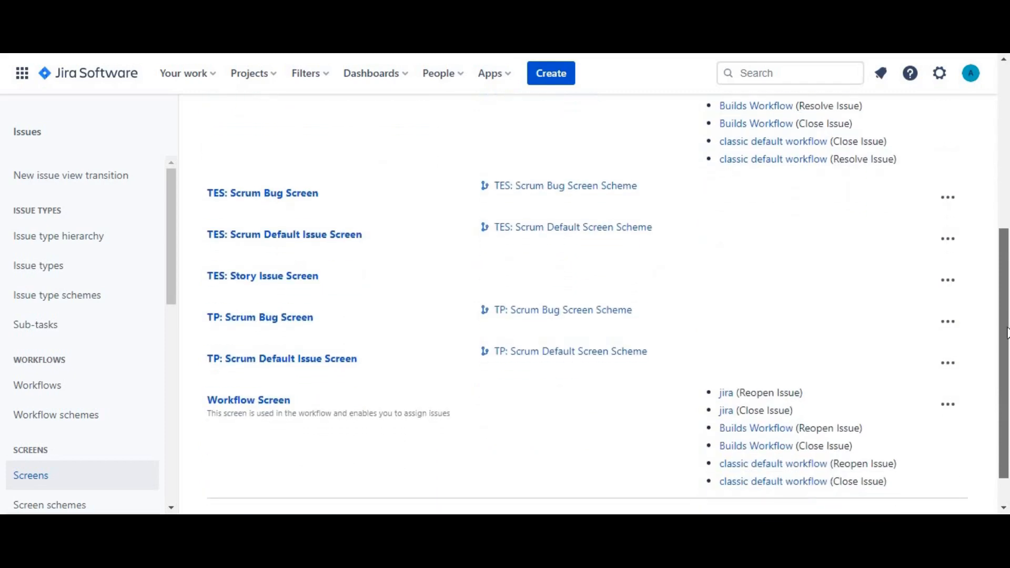
{"action": "scroll", "coordinate": [1007, 333], "scroll_direction": "down", "scroll_amount": 1}
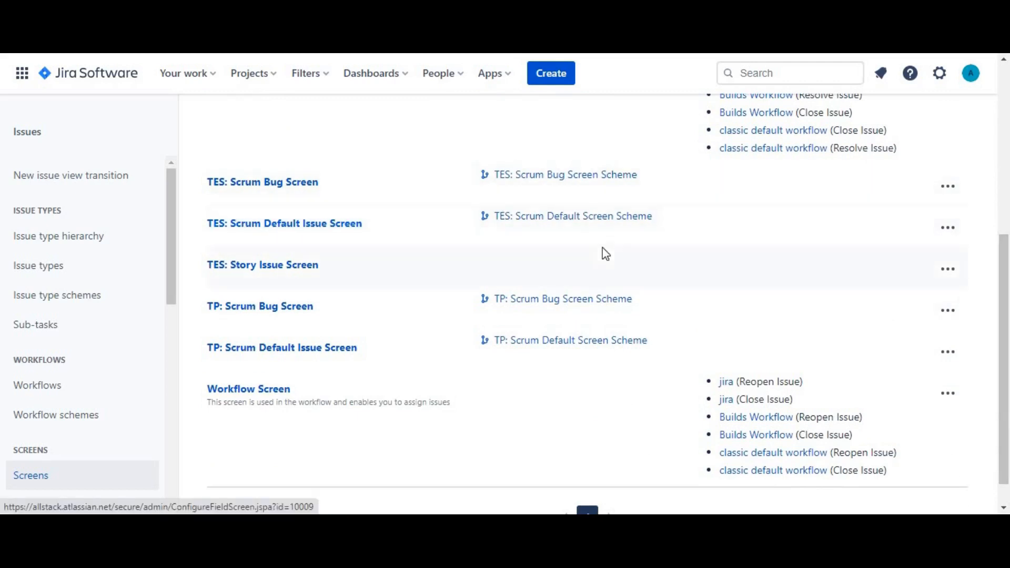
{"action": "left_click", "coordinate": [950, 229]}
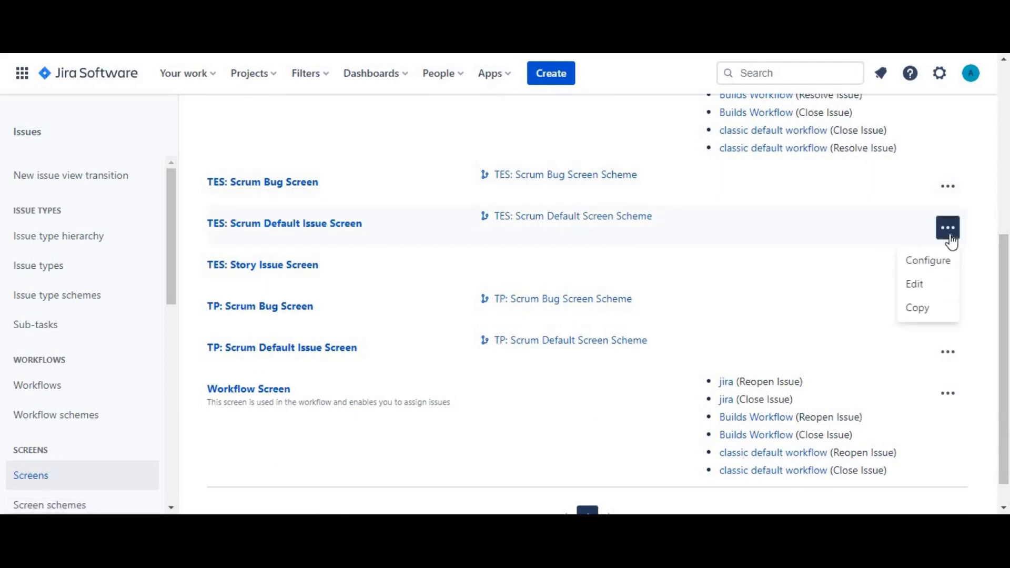
{"action": "left_click", "coordinate": [930, 315]}
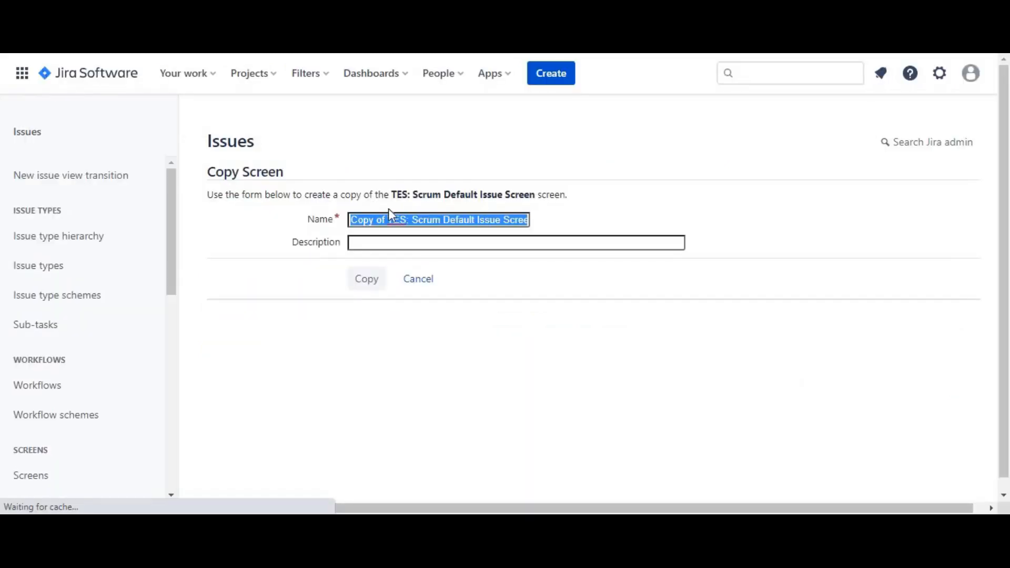
Name the copied screen "TES: Task Issue Screen" and create the copy.
{"action": "left_click_drag", "start_coordinate": [392, 220], "coordinate": [325, 220]}
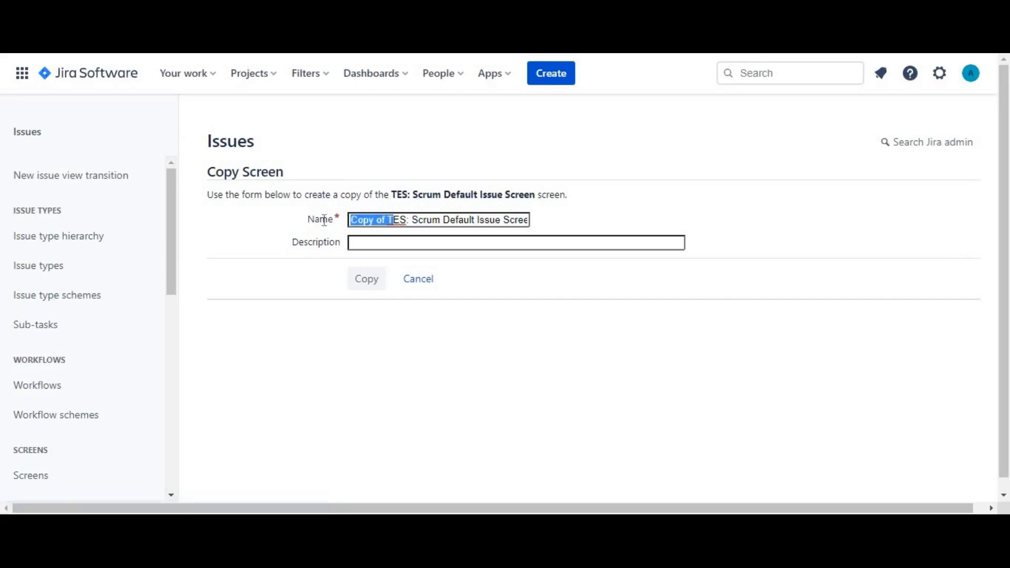
{"action": "key", "text": "BackSpace"}
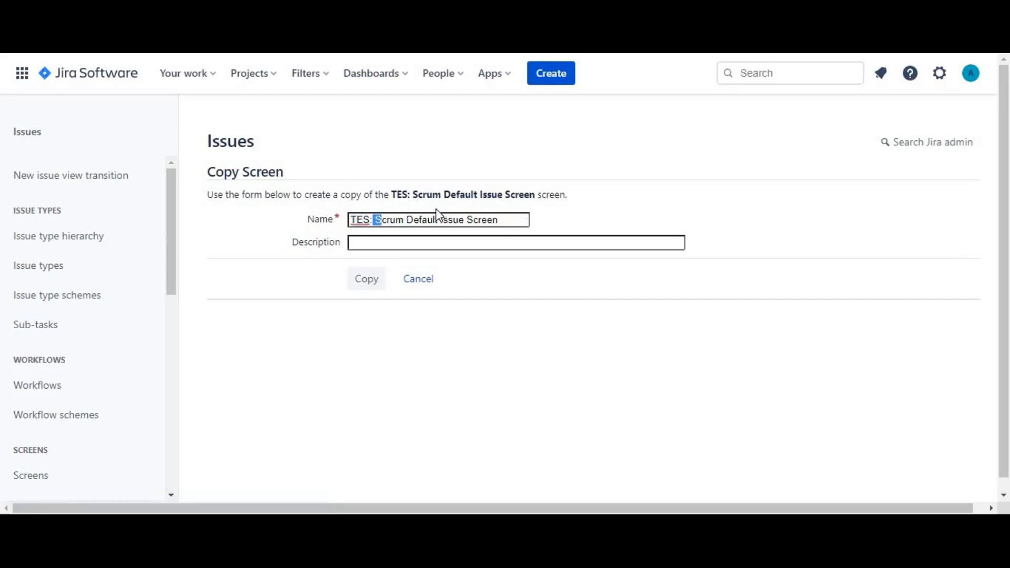
{"action": "left_click_drag", "start_coordinate": [440, 215], "coordinate": [531, 213]}
{"action": "key", "text": "BackSpace"}
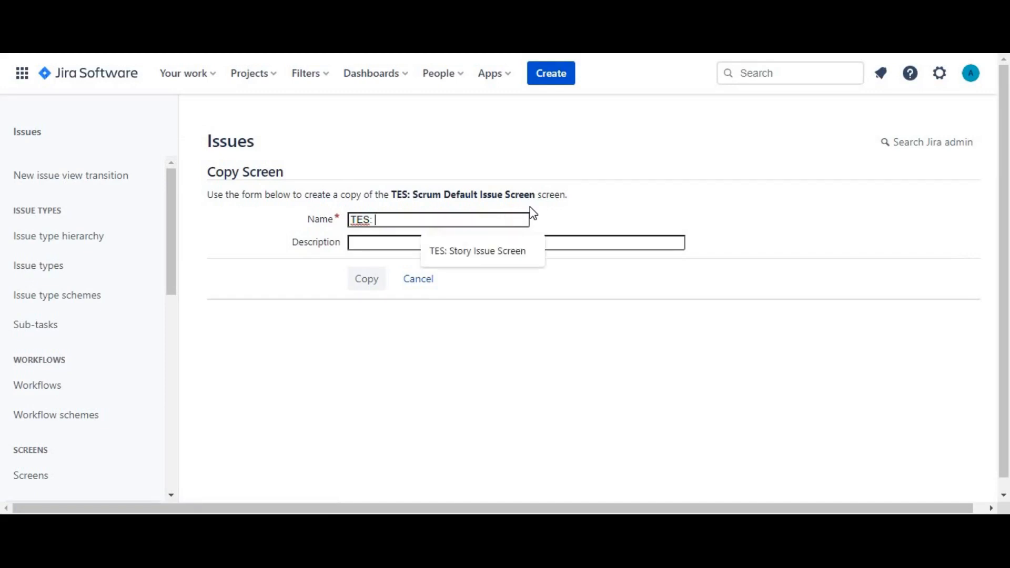
{"action": "type", "text": "Tas"}
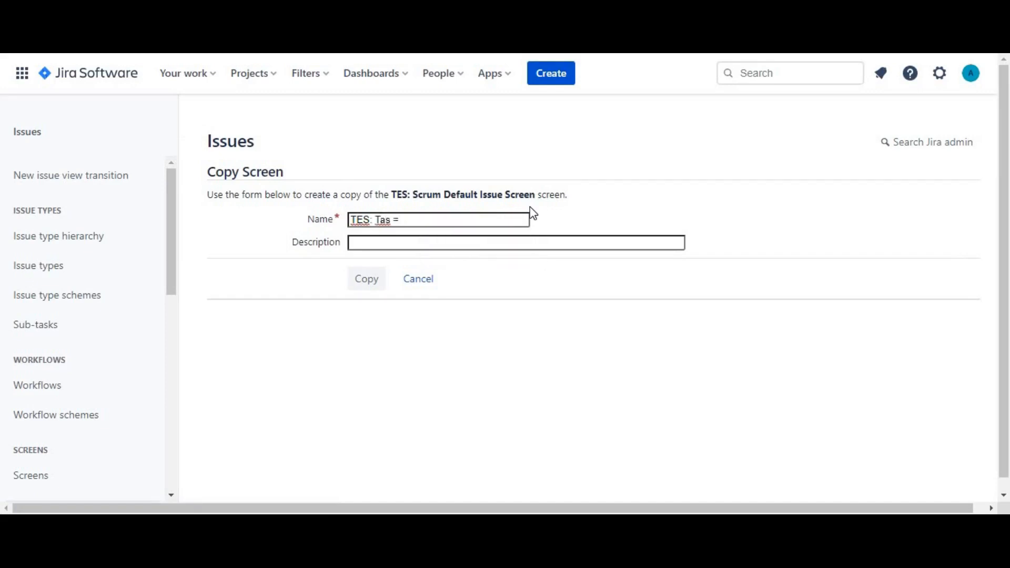
{"action": "type", "text": "k Issue Screen"}
{"action": "left_click", "coordinate": [365, 283]}
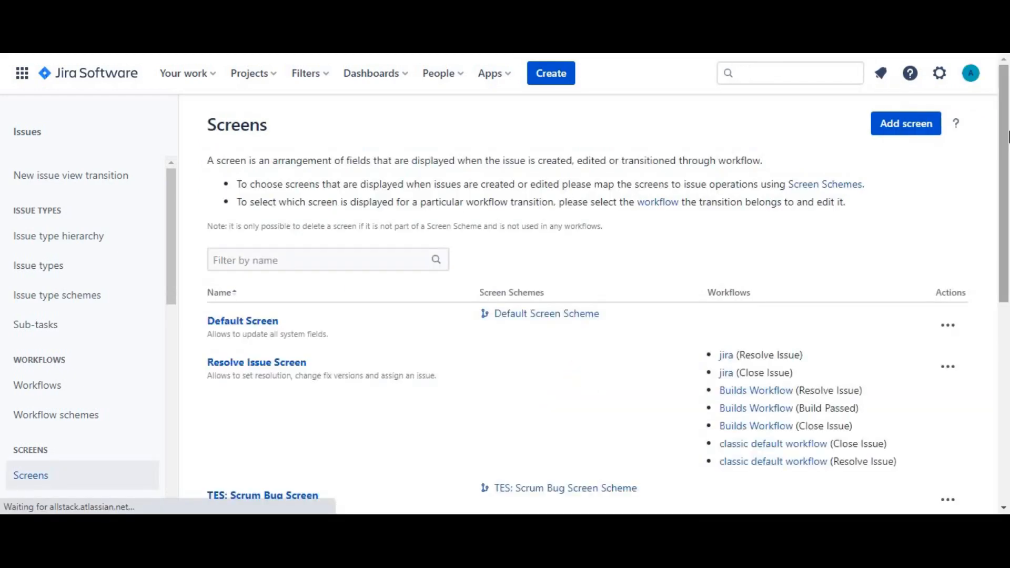
Check the screens list for the TES: Task Issue Screen entry.
{"action": "left_click_drag", "start_coordinate": [1008, 136], "coordinate": [1003, 330]}
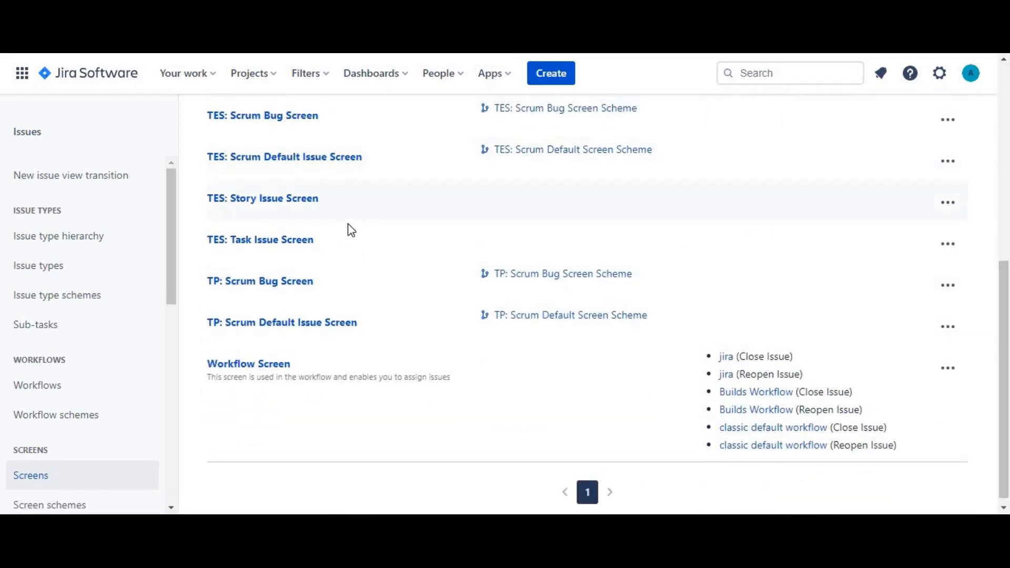
{"action": "left_click_drag", "start_coordinate": [316, 240], "coordinate": [207, 240]}
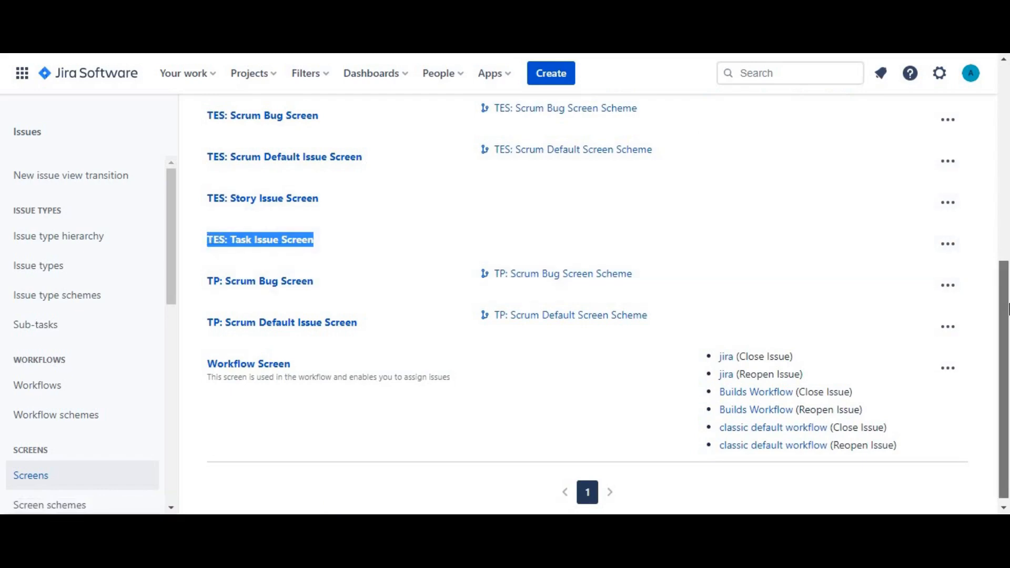
{"action": "left_click_drag", "start_coordinate": [1008, 310], "coordinate": [1007, 119]}
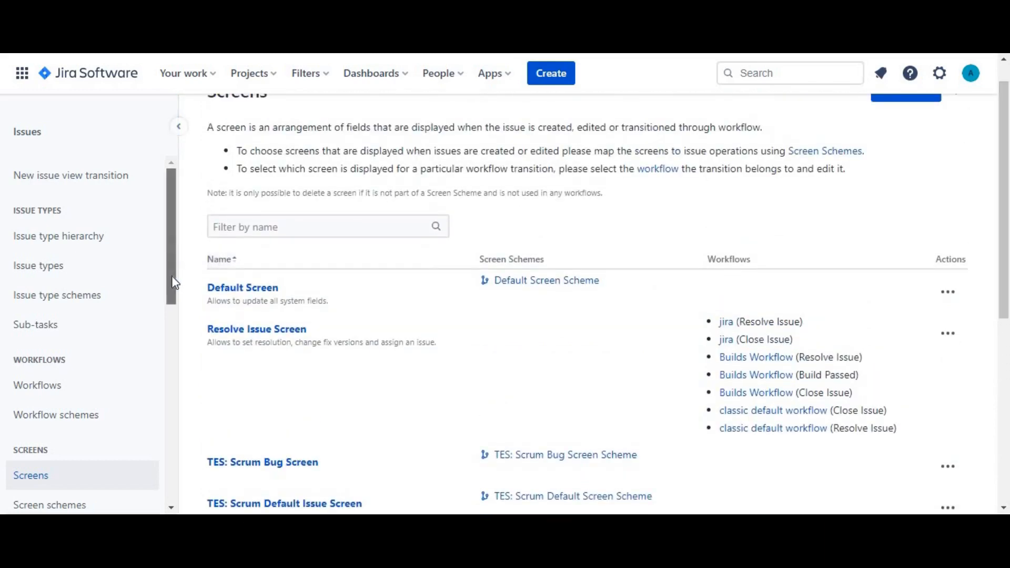
Go to the screen schemes administration page and start a new screen scheme named "TES Task Issue Screen Scheme".
{"action": "left_click_drag", "start_coordinate": [176, 261], "coordinate": [172, 298]}
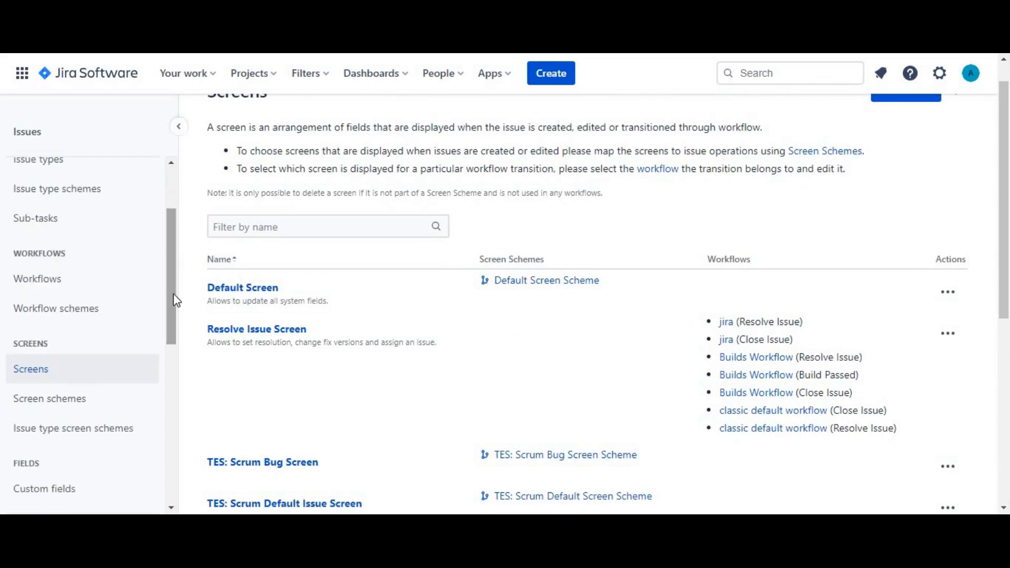
{"action": "left_click", "coordinate": [61, 400]}
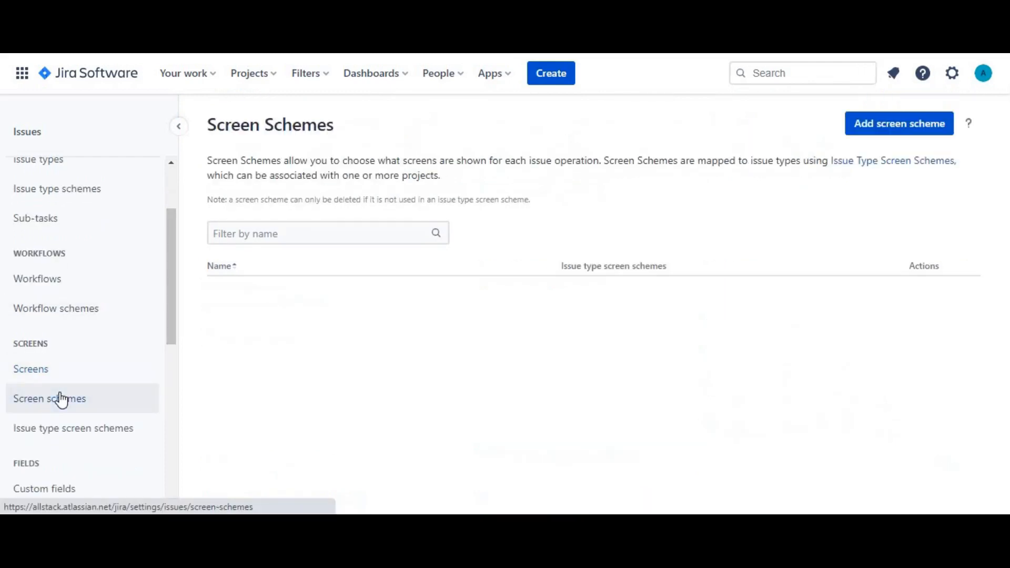
{"action": "left_click", "coordinate": [874, 127]}
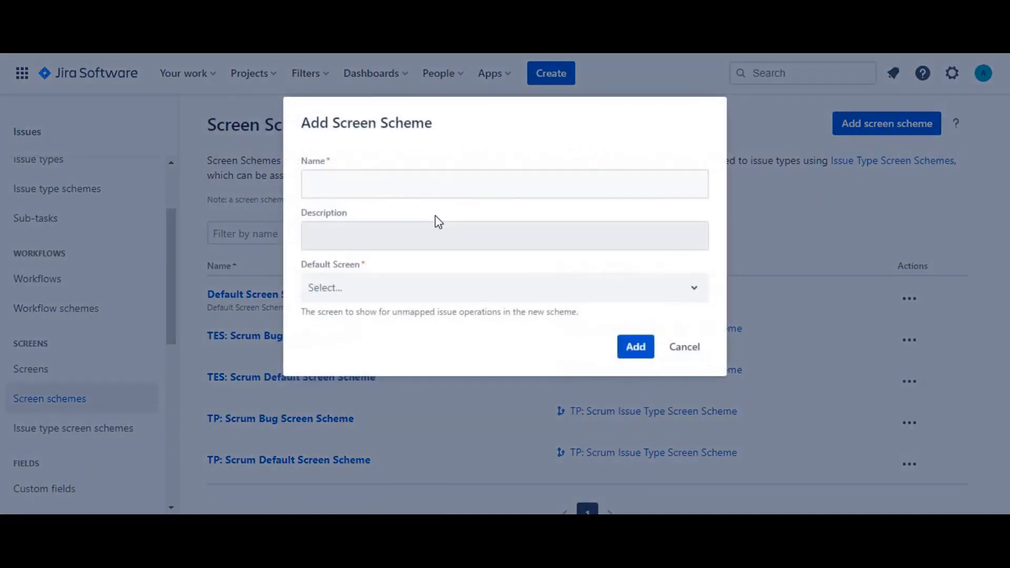
{"action": "left_click", "coordinate": [439, 194]}
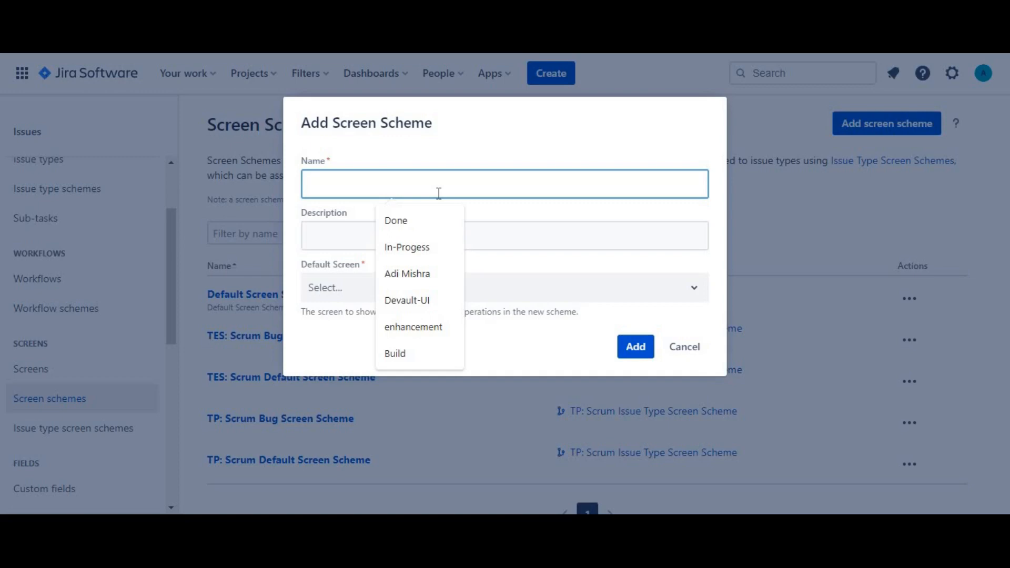
{"action": "type", "text": "TES"}
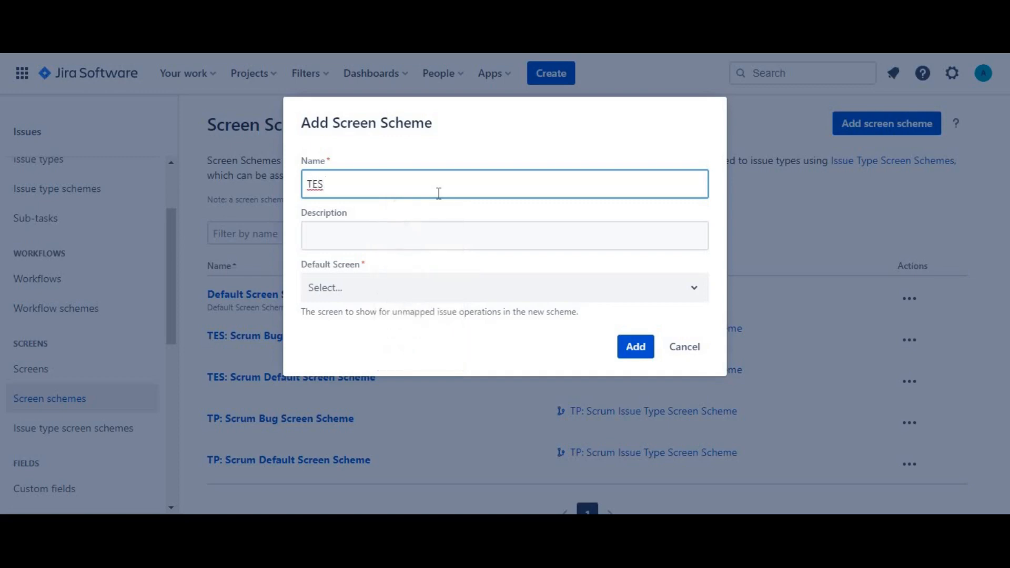
{"action": "type", "text": " Task Issue Screen Scheme"}
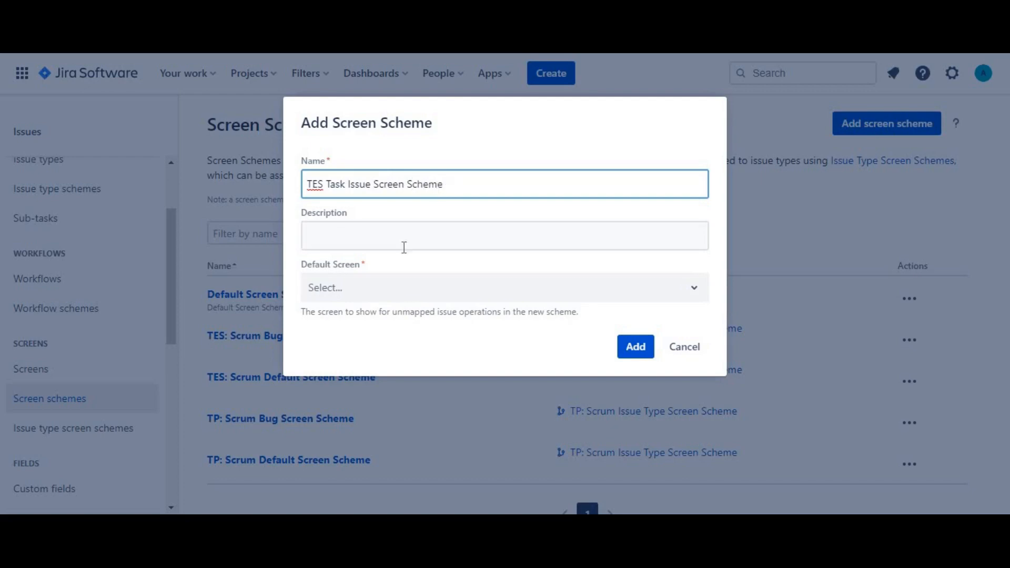
Set the new scheme's default screen to TES: Task Issue Screen and add the scheme.
{"action": "left_click", "coordinate": [381, 287]}
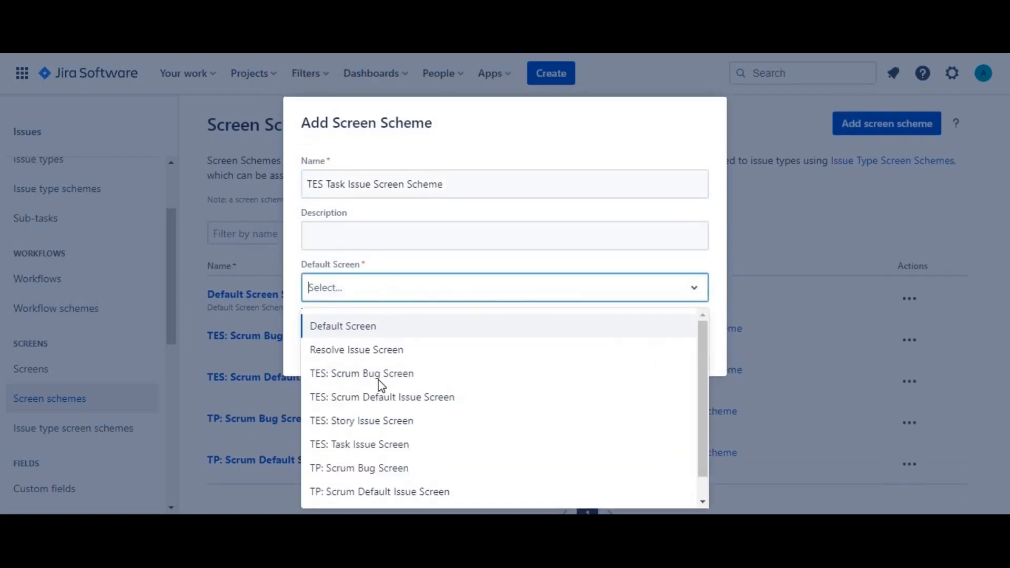
{"action": "left_click", "coordinate": [371, 444]}
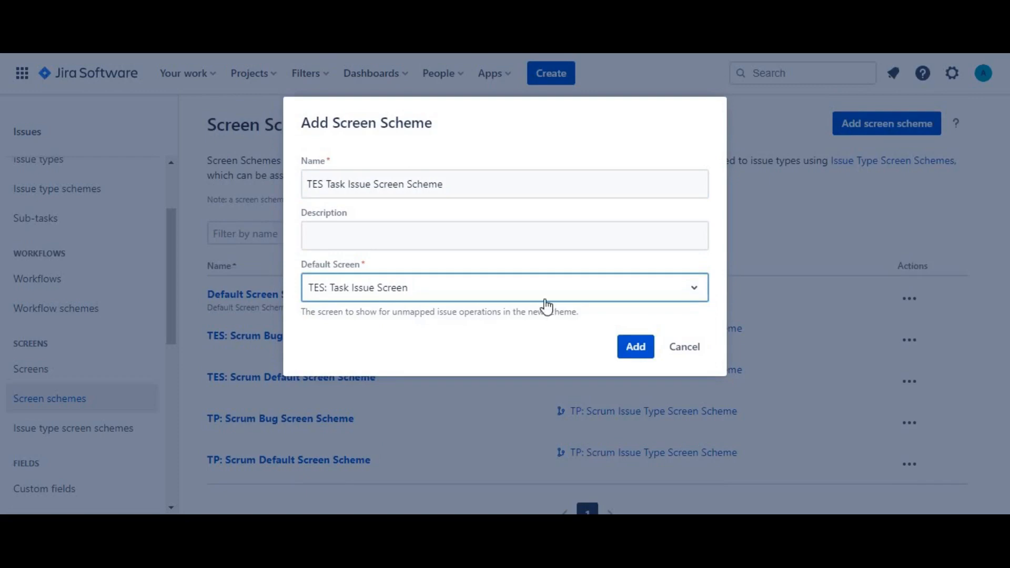
{"action": "left_click", "coordinate": [634, 346]}
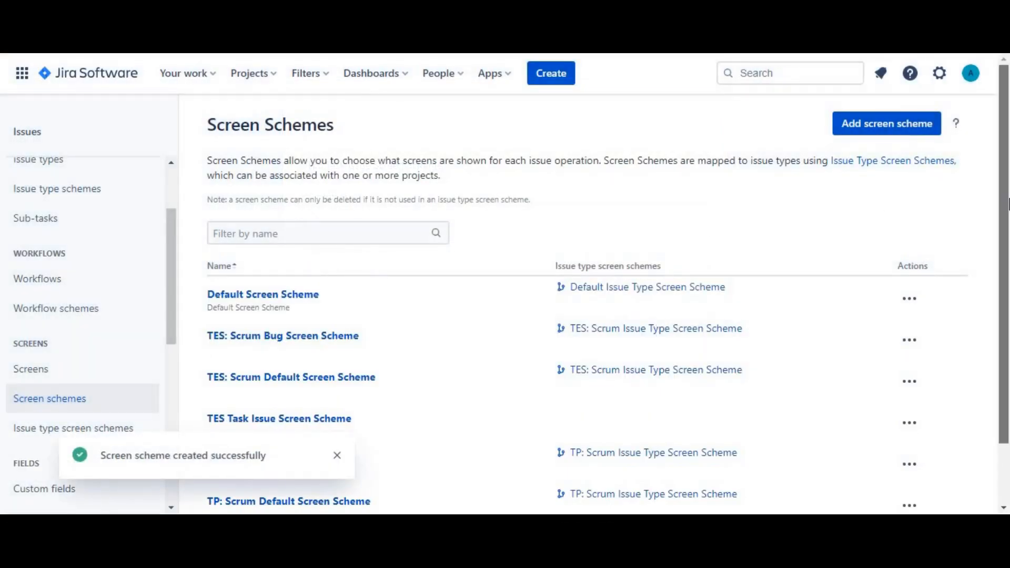
Check the screen schemes list for the issue type screen schemes associated with each entry.
{"action": "scroll", "coordinate": [1008, 237], "scroll_direction": "down", "scroll_amount": 2}
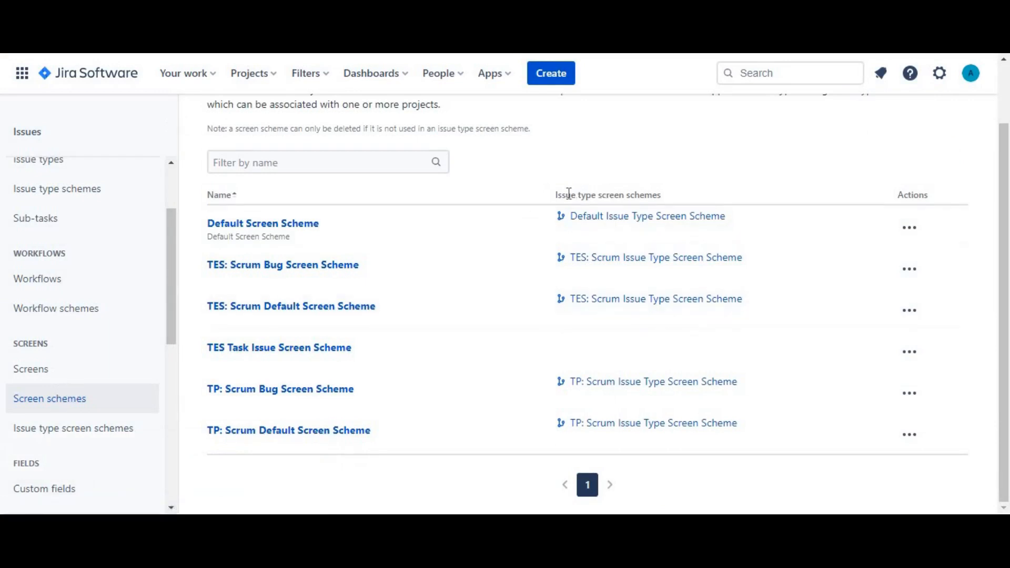
{"action": "left_click_drag", "start_coordinate": [558, 195], "coordinate": [683, 197]}
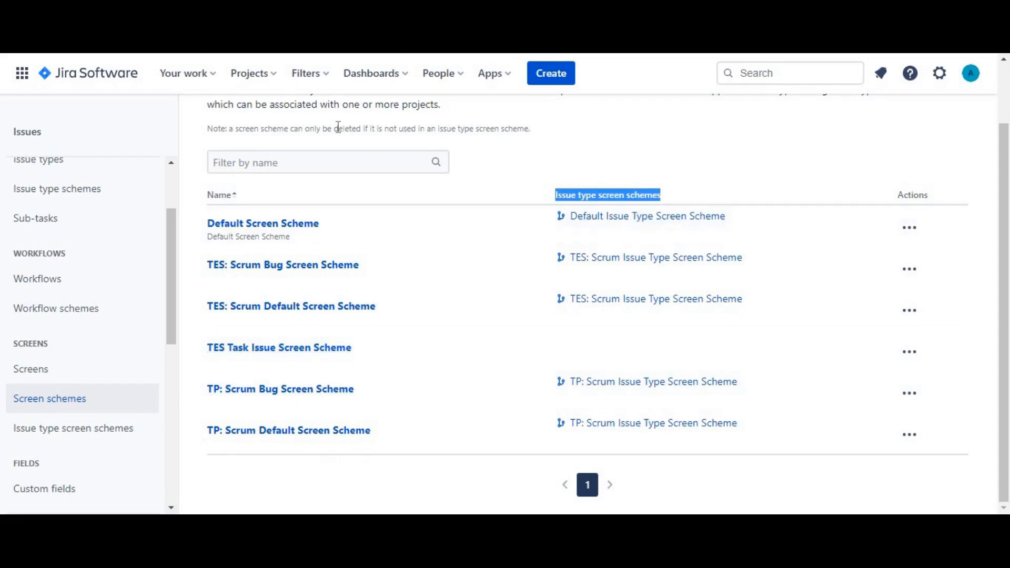
{"action": "left_click_drag", "start_coordinate": [1002, 226], "coordinate": [999, 194]}
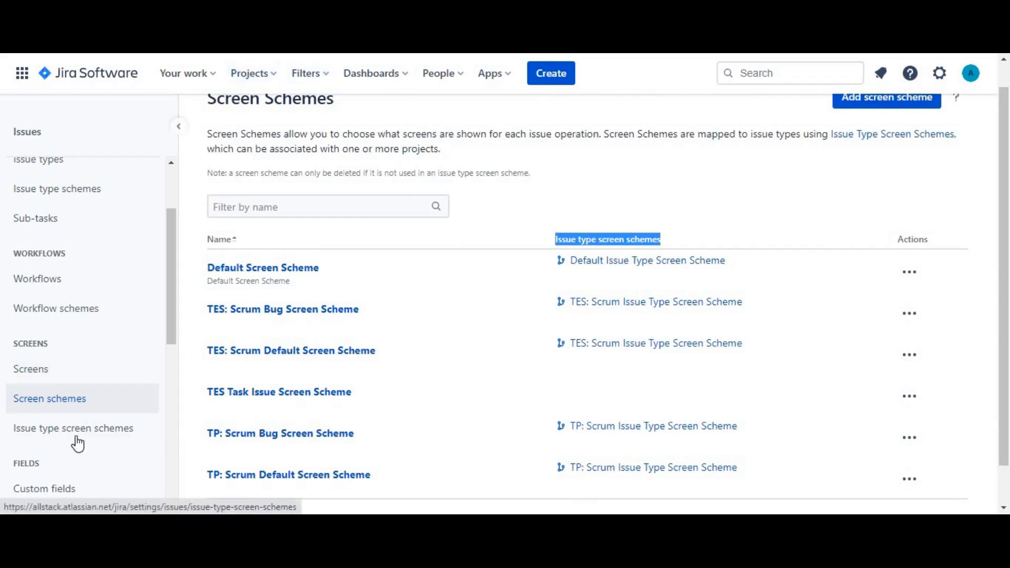
Open the TestProjectSample project and go to the issue screens page in its project settings.
{"action": "left_click", "coordinate": [275, 76]}
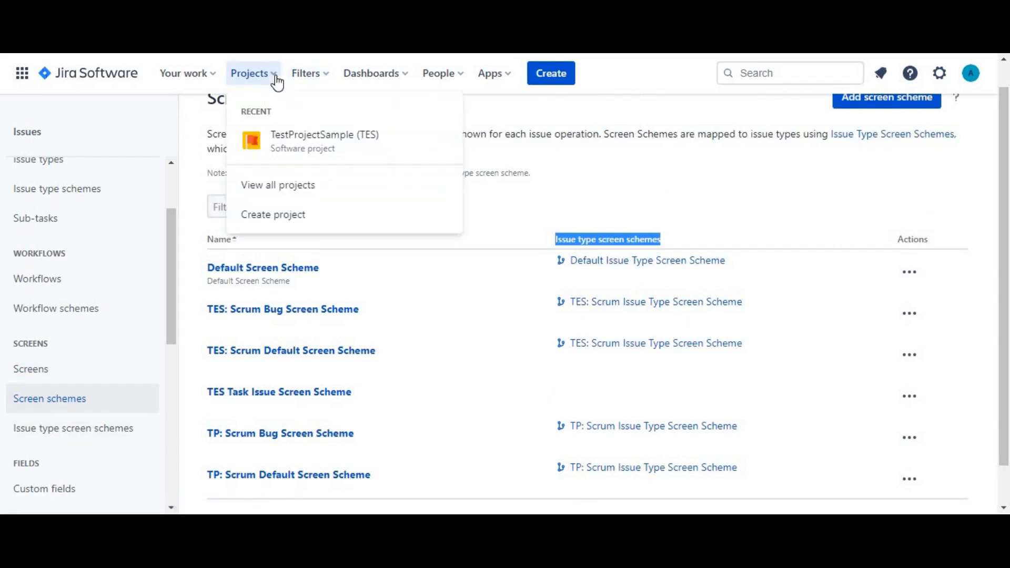
{"action": "left_click", "coordinate": [297, 138]}
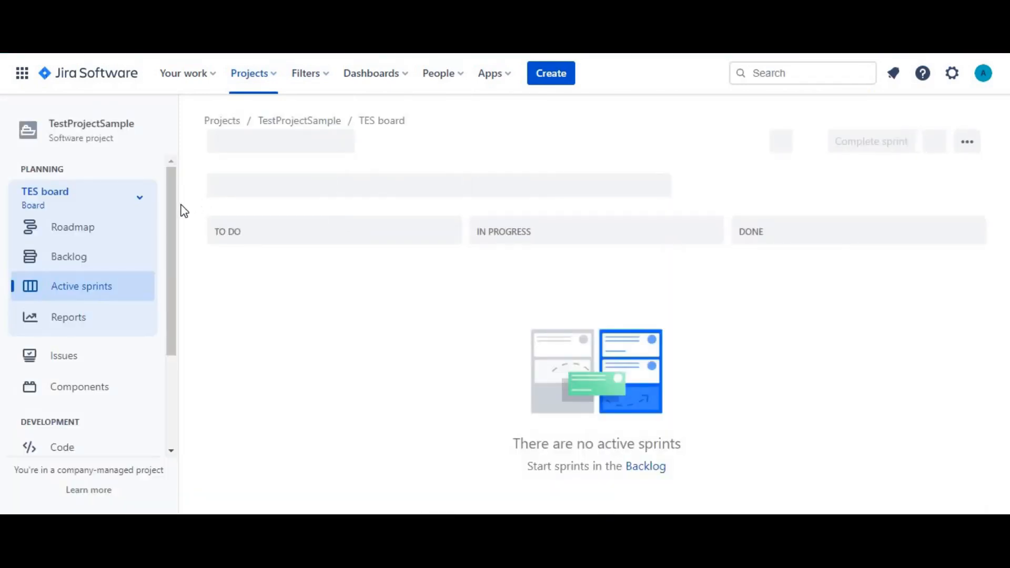
{"action": "scroll", "coordinate": [175, 311], "scroll_direction": "down", "scroll_amount": 3}
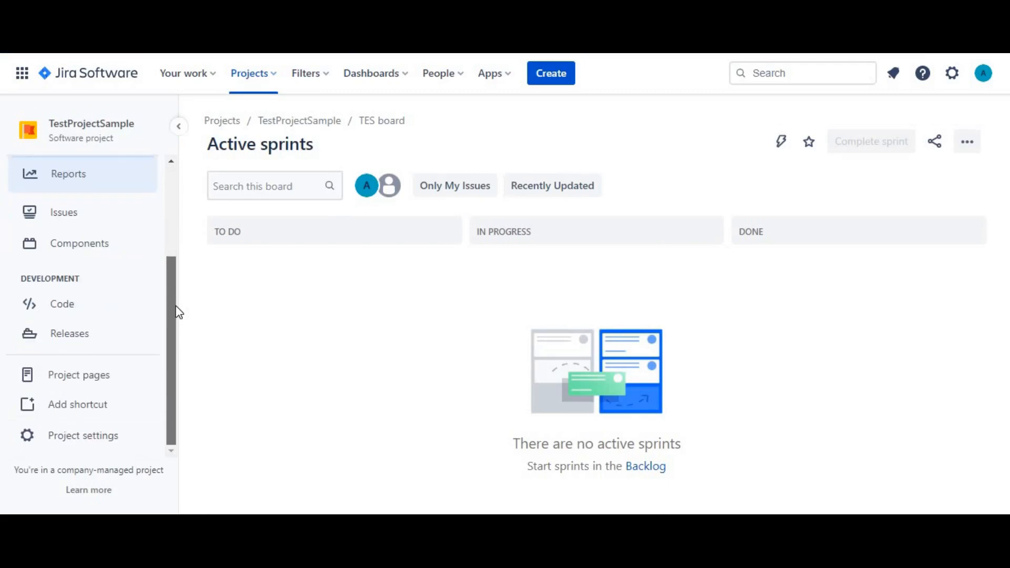
{"action": "left_click", "coordinate": [70, 444]}
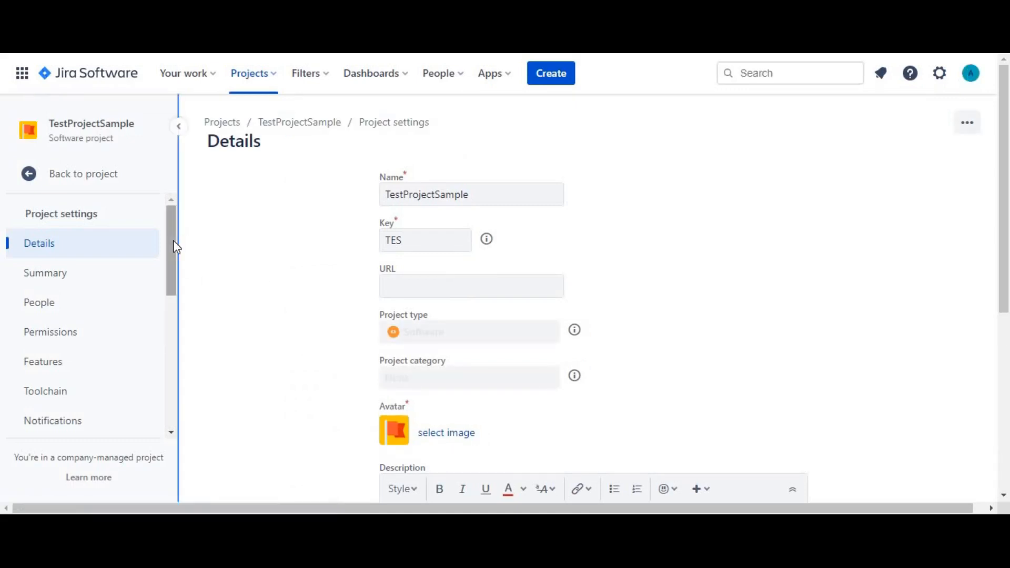
{"action": "left_click_drag", "start_coordinate": [173, 241], "coordinate": [166, 343]}
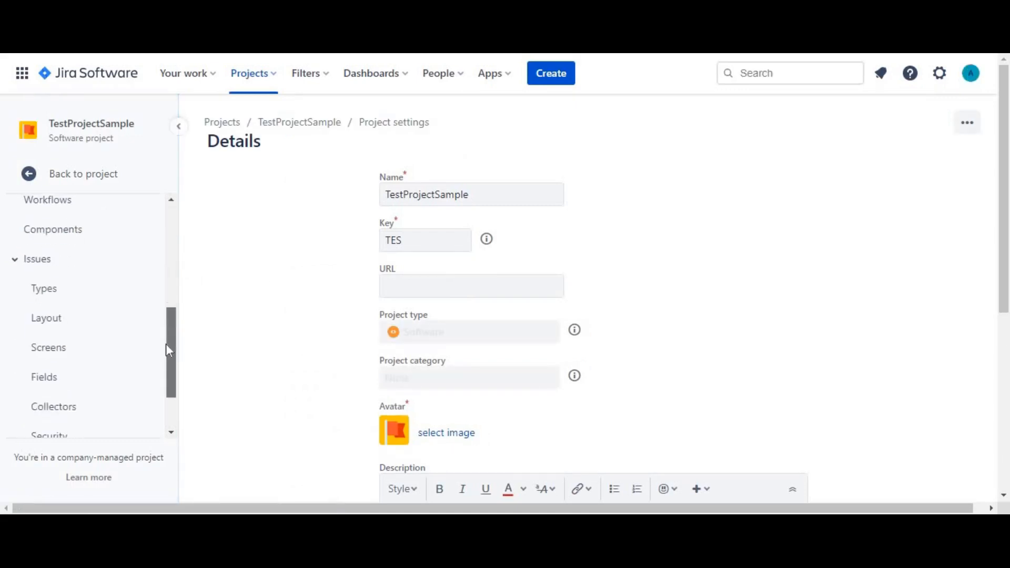
{"action": "left_click", "coordinate": [65, 343]}
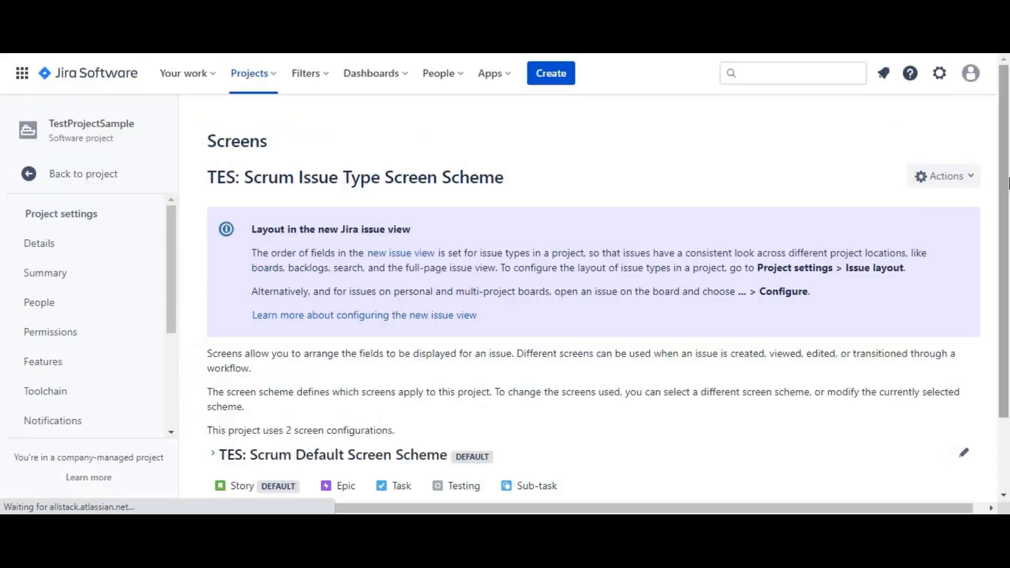
Review the project's screen configurations and open TES: Scrum Issue Type Screen Scheme for editing.
{"action": "left_click_drag", "start_coordinate": [1008, 182], "coordinate": [1008, 280]}
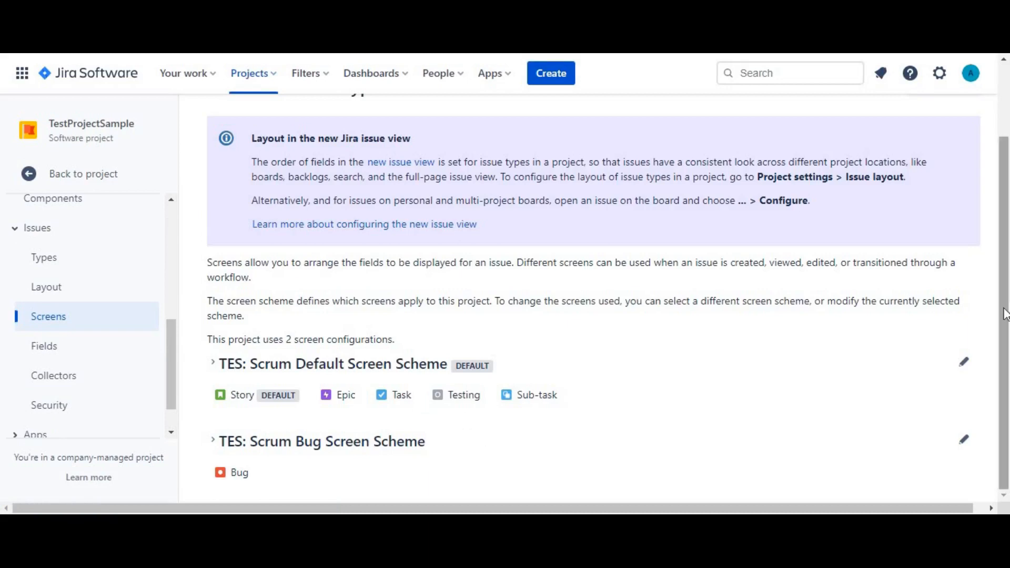
{"action": "scroll", "coordinate": [1006, 314], "scroll_direction": "up", "scroll_amount": 2}
{"action": "left_click", "coordinate": [947, 169]}
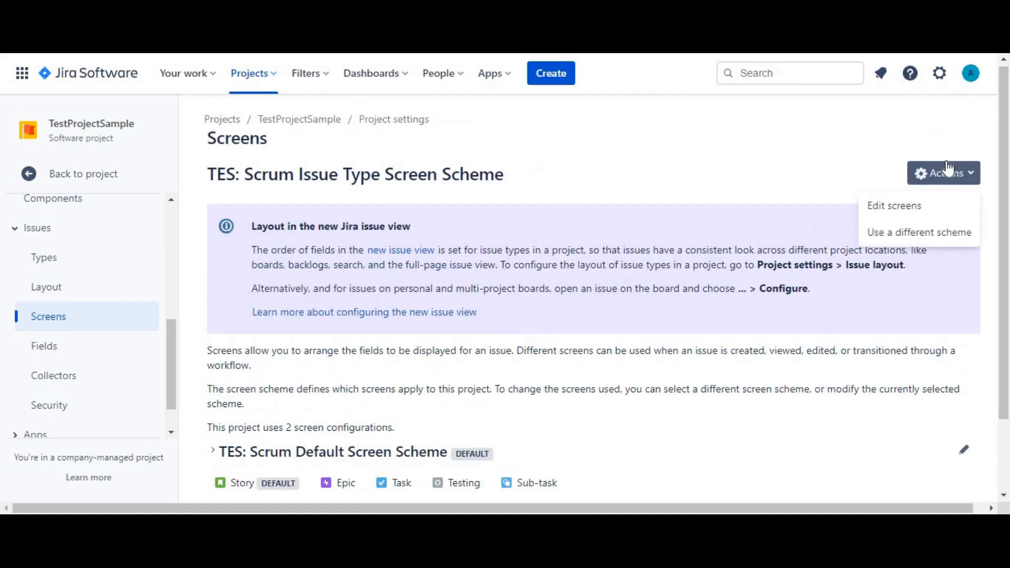
{"action": "left_click", "coordinate": [912, 211]}
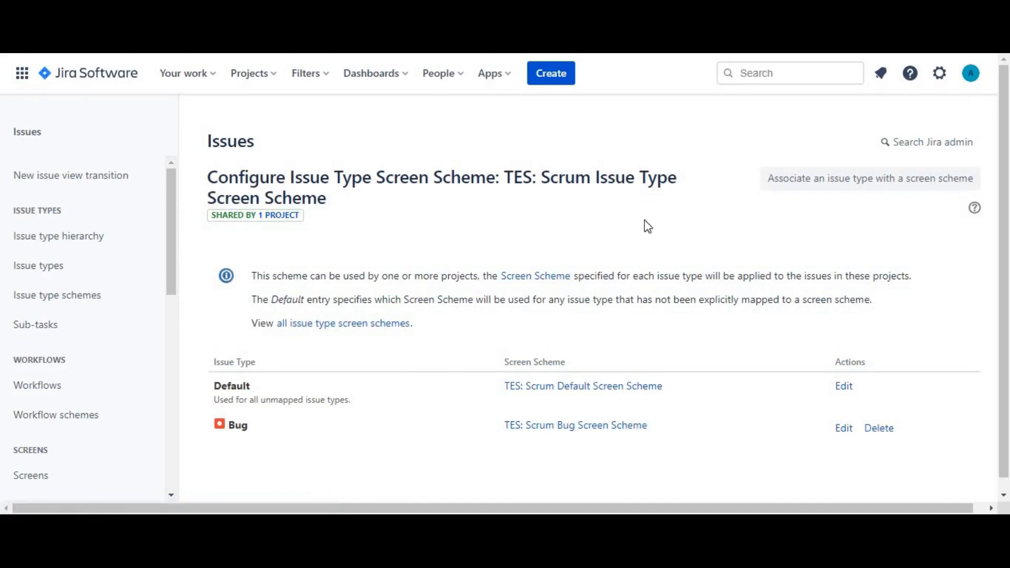
Associate the Task issue type with TES Task Issue Screen Scheme.
{"action": "left_click", "coordinate": [782, 191]}
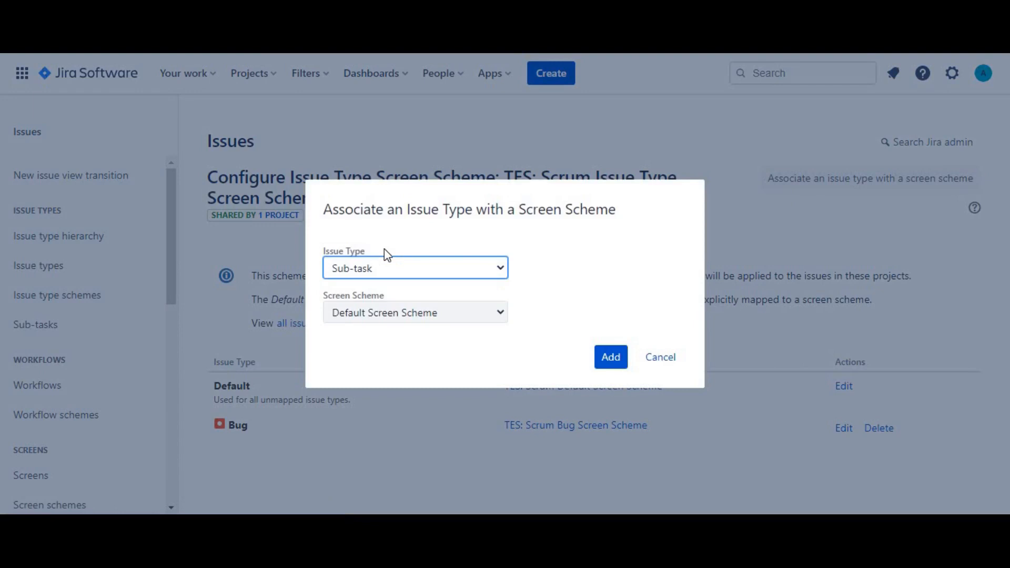
{"action": "key", "text": "Down"}
{"action": "left_click", "coordinate": [439, 313]}
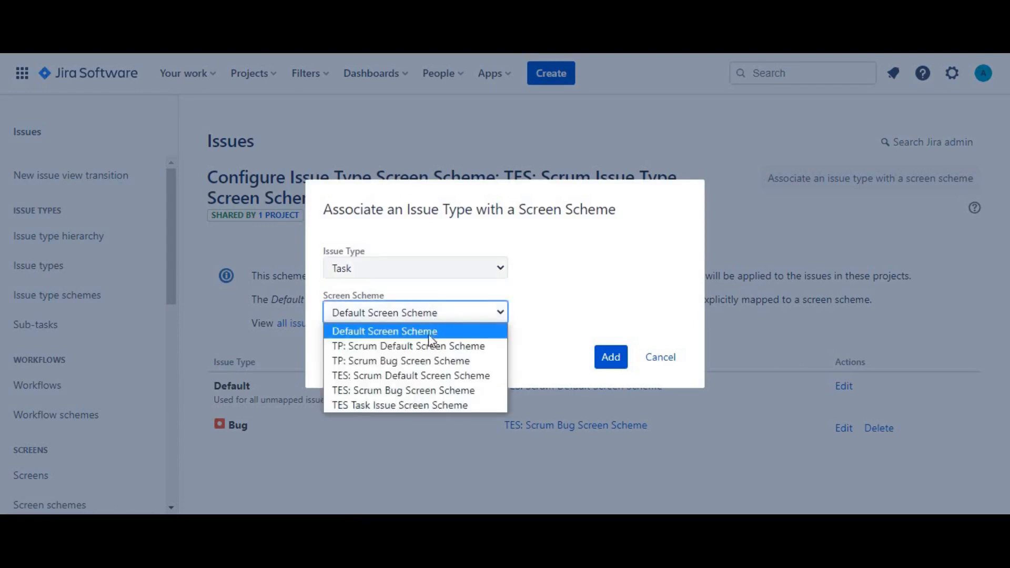
{"action": "left_click", "coordinate": [412, 405]}
{"action": "left_click", "coordinate": [609, 356]}
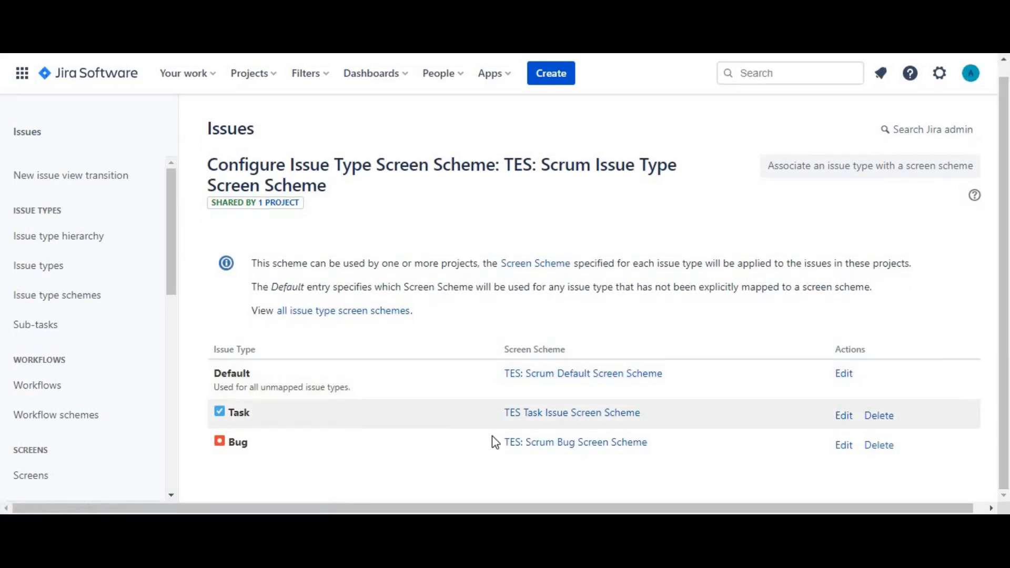
Open TES: Task Issue Screen through the Task issue type's screen scheme and look over its fields.
{"action": "left_click", "coordinate": [583, 415]}
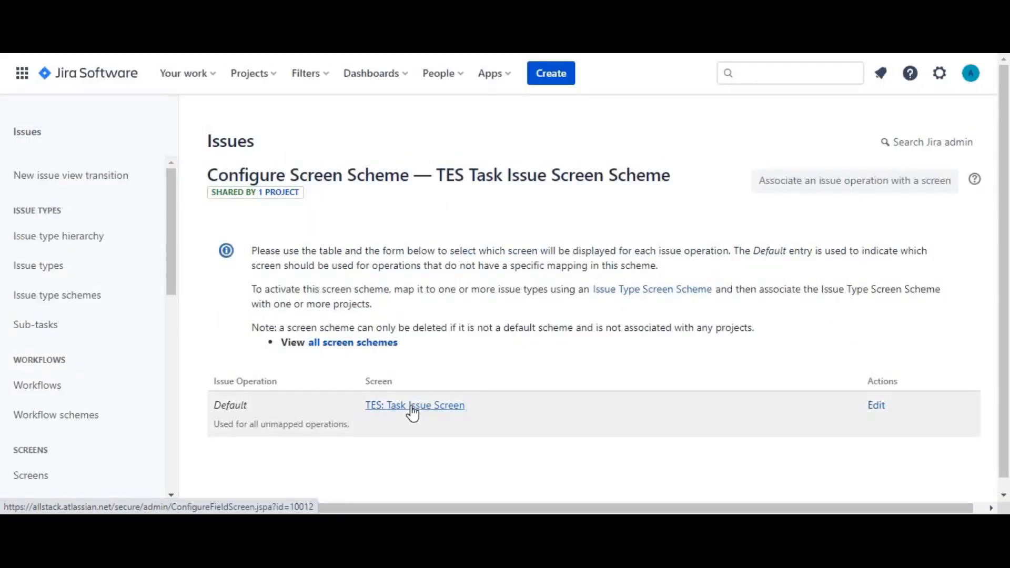
{"action": "left_click", "coordinate": [413, 414]}
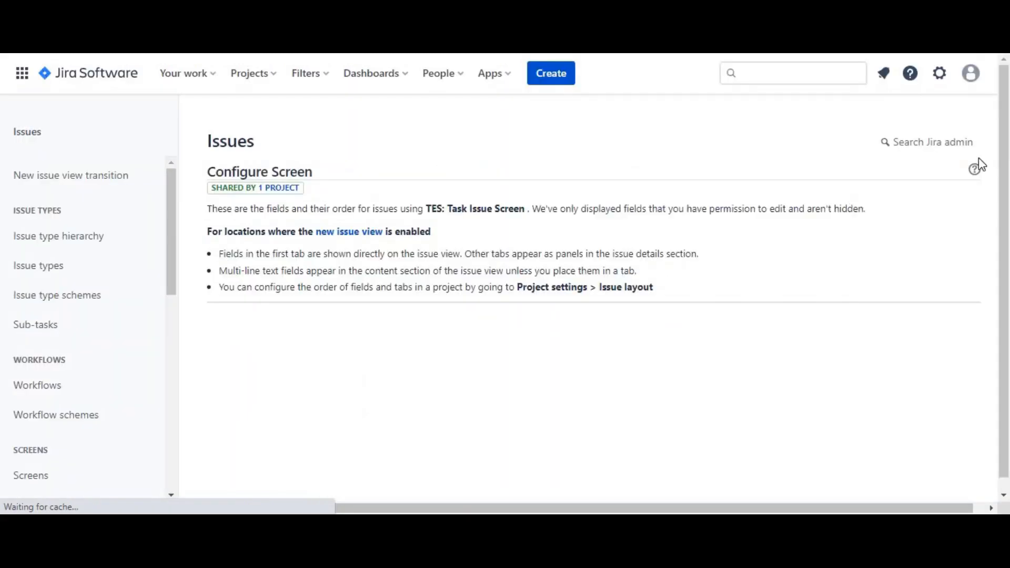
{"action": "scroll", "coordinate": [1007, 205], "scroll_direction": "down", "scroll_amount": 1}
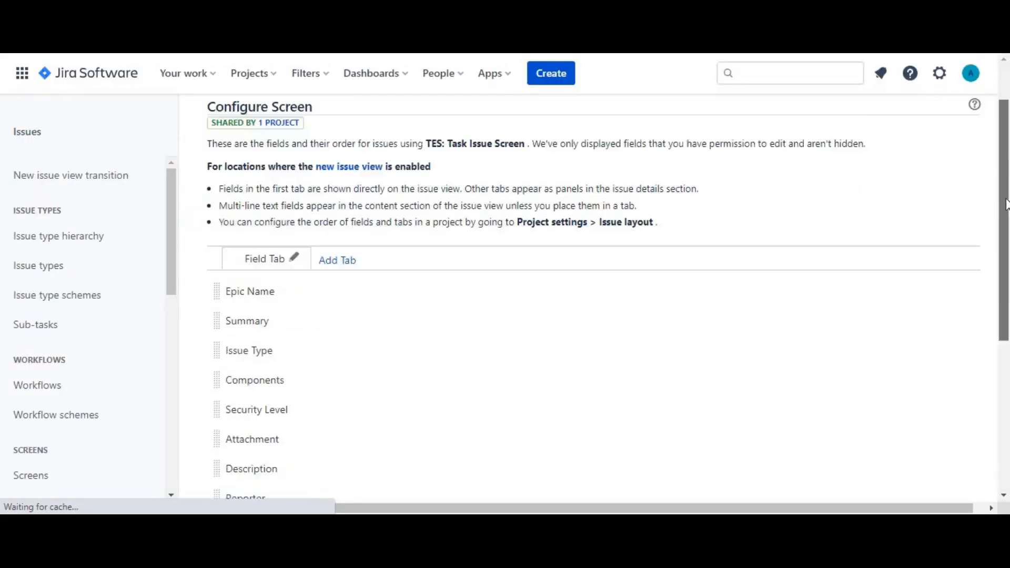
{"action": "left_click_drag", "start_coordinate": [1006, 206], "coordinate": [1006, 406]}
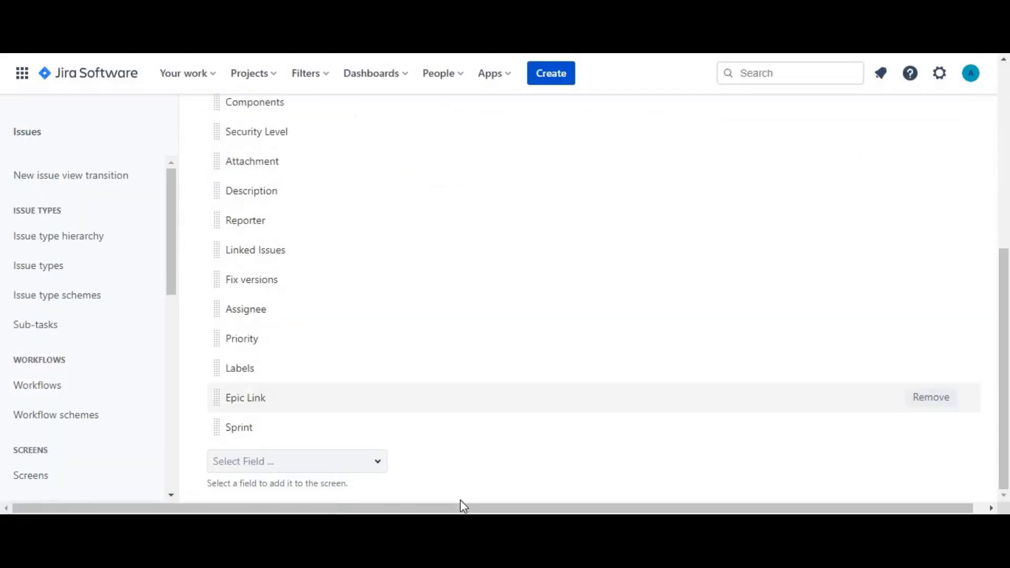
Add the Actual end field to TES: Task Issue Screen and remove the Labels field.
{"action": "left_click", "coordinate": [382, 469]}
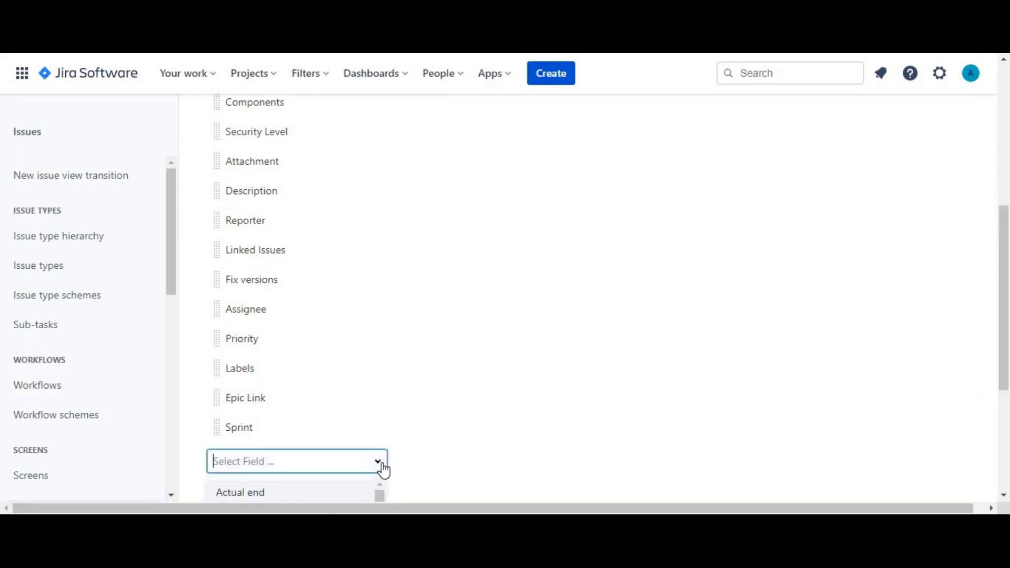
{"action": "left_click", "coordinate": [1000, 286]}
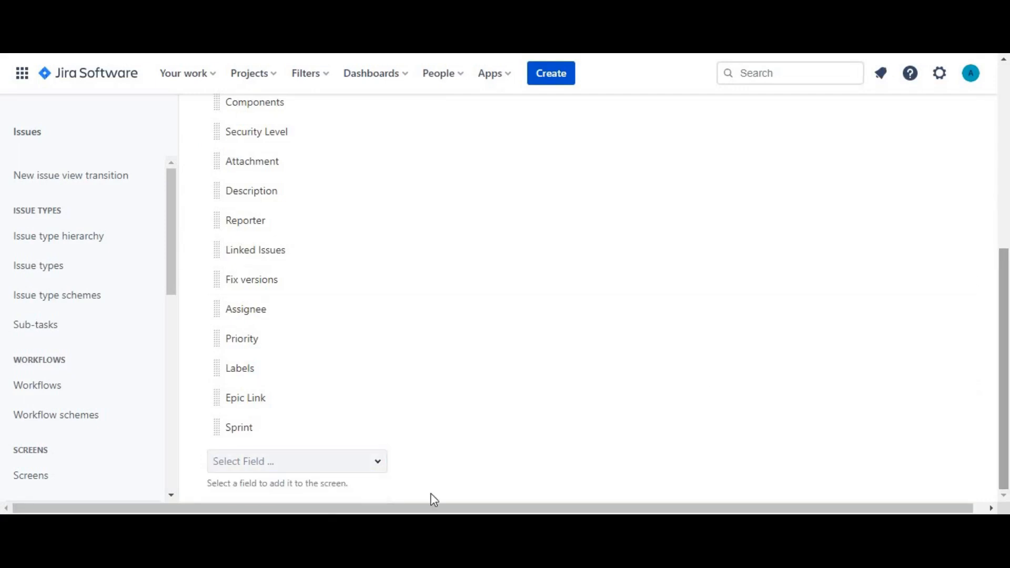
{"action": "left_click", "coordinate": [384, 468]}
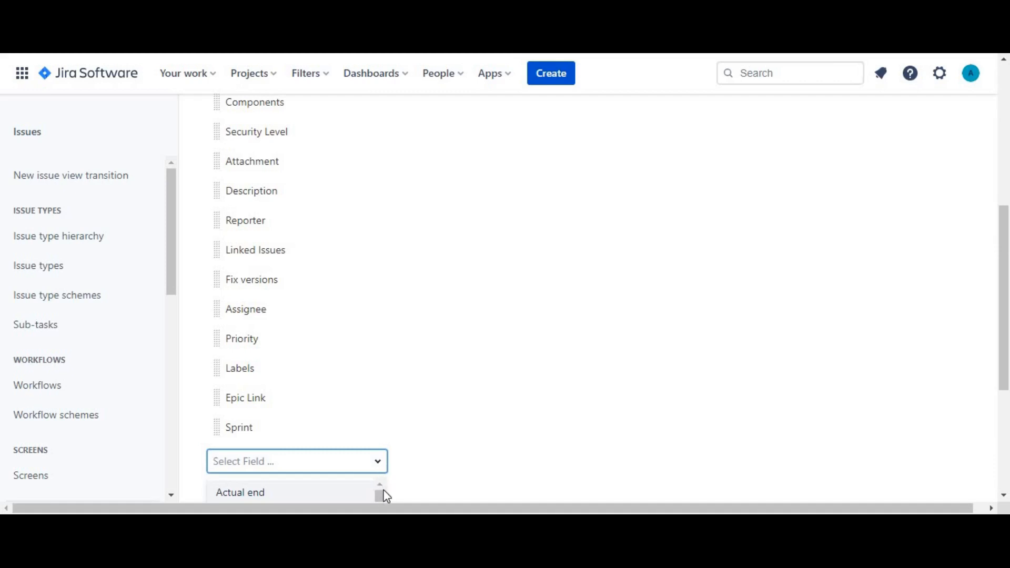
{"action": "left_click", "coordinate": [322, 500]}
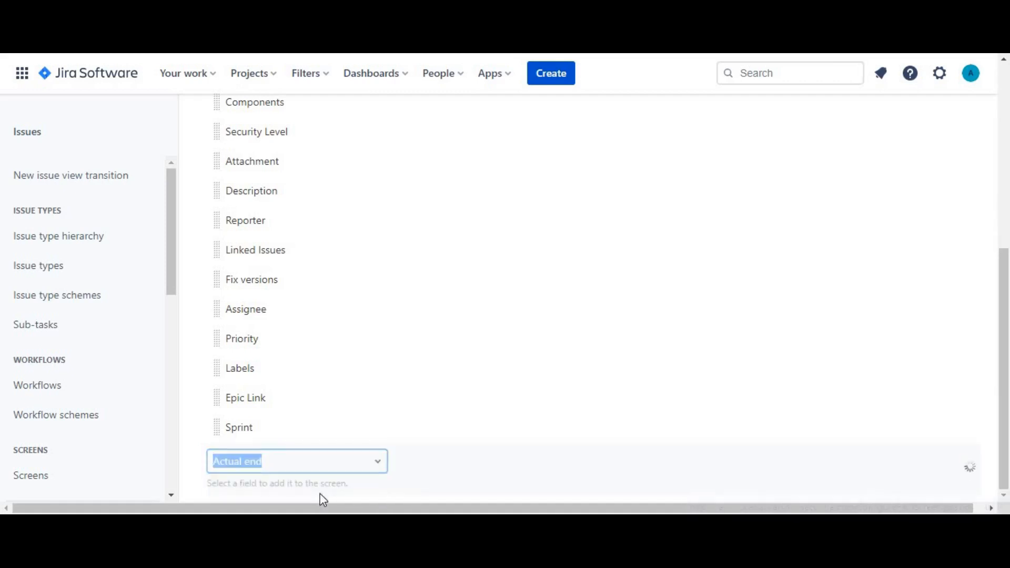
{"action": "left_click_drag", "start_coordinate": [1007, 313], "coordinate": [1009, 412]}
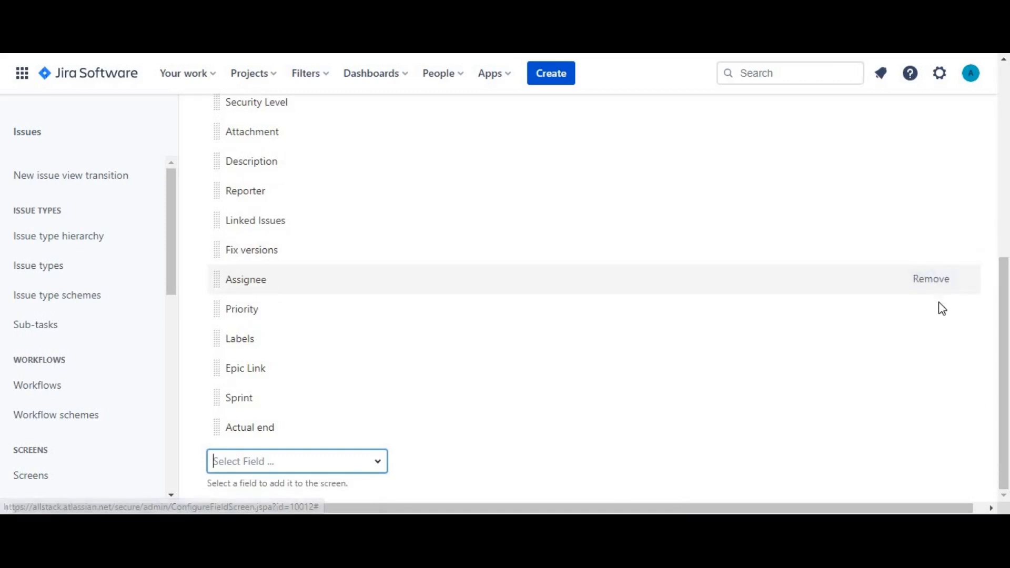
{"action": "left_click", "coordinate": [936, 342]}
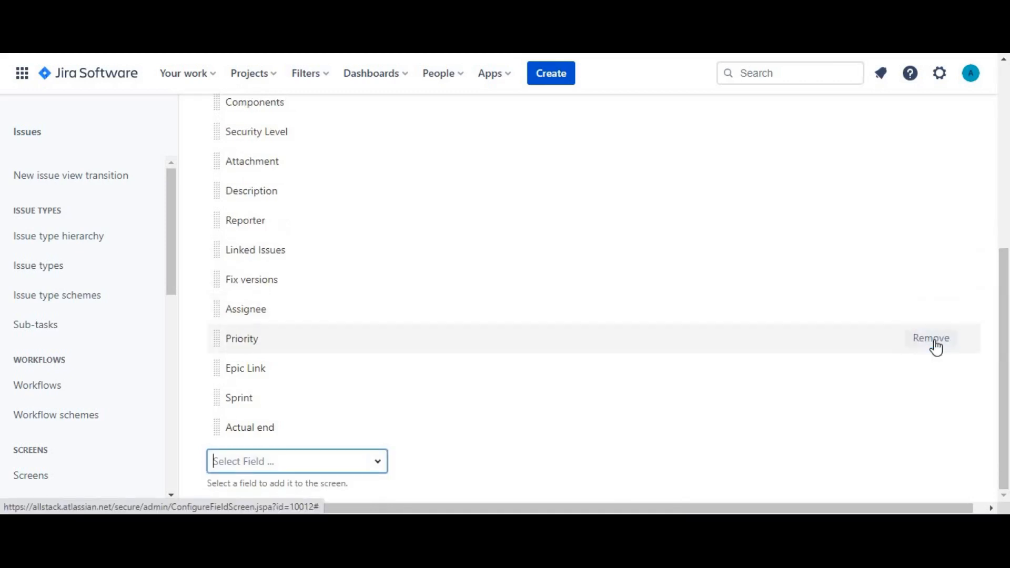
Add a second tab named Field Tab2 to TES: Task Issue Screen.
{"action": "left_click_drag", "start_coordinate": [1008, 344], "coordinate": [1006, 199]}
{"action": "left_click", "coordinate": [345, 234]}
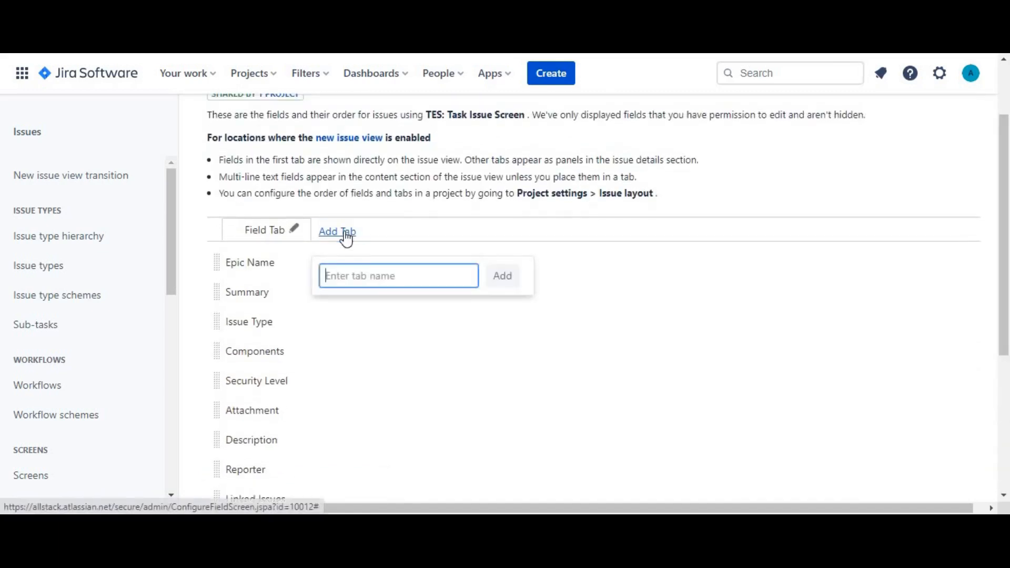
{"action": "type", "text": "Field T"}
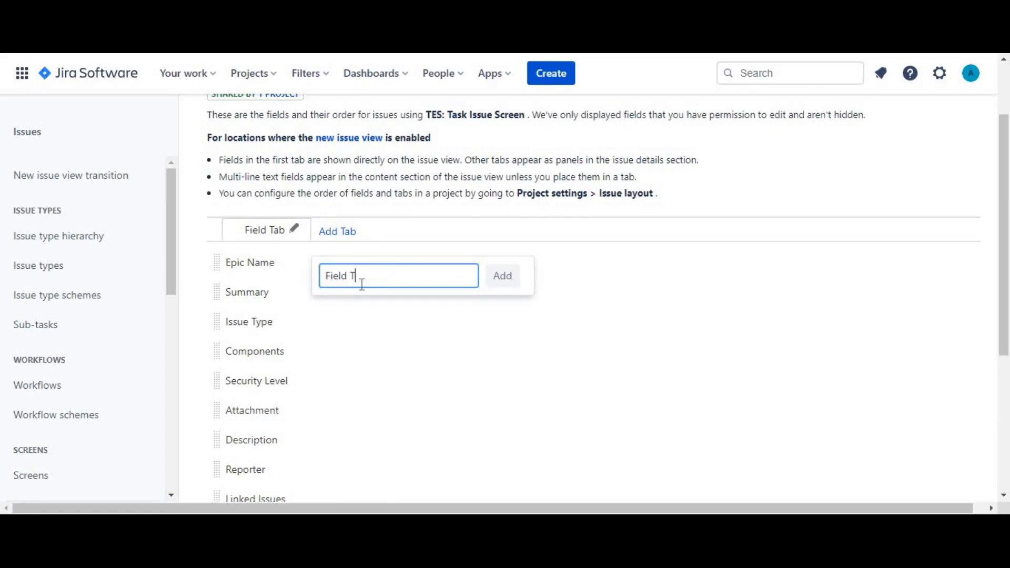
{"action": "type", "text": "ab2"}
{"action": "left_click", "coordinate": [502, 275]}
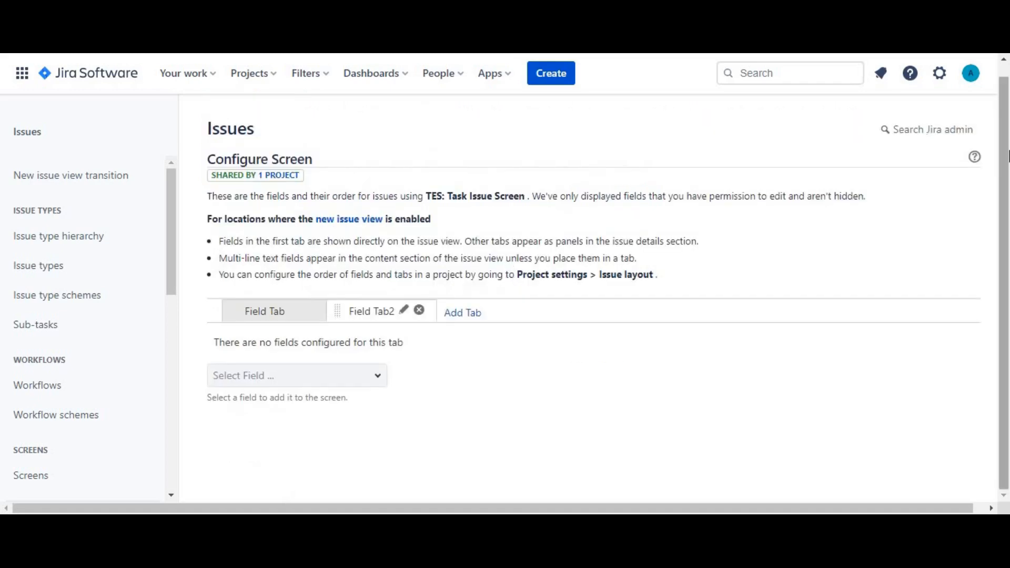
Add the Approvers and Change risk fields to Field Tab2, and remove Approvers from that tab.
{"action": "left_click", "coordinate": [361, 370]}
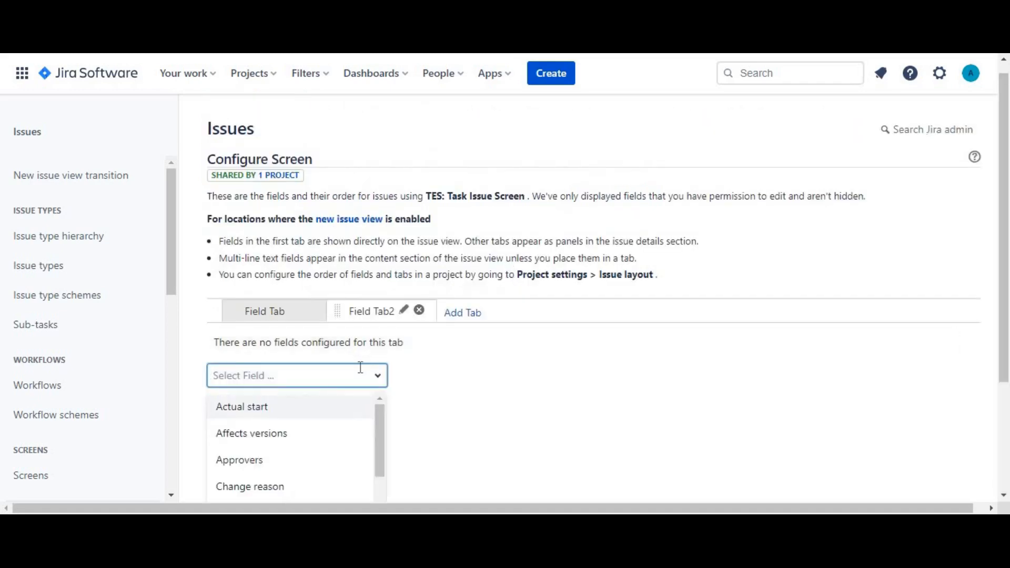
{"action": "left_click", "coordinate": [239, 461]}
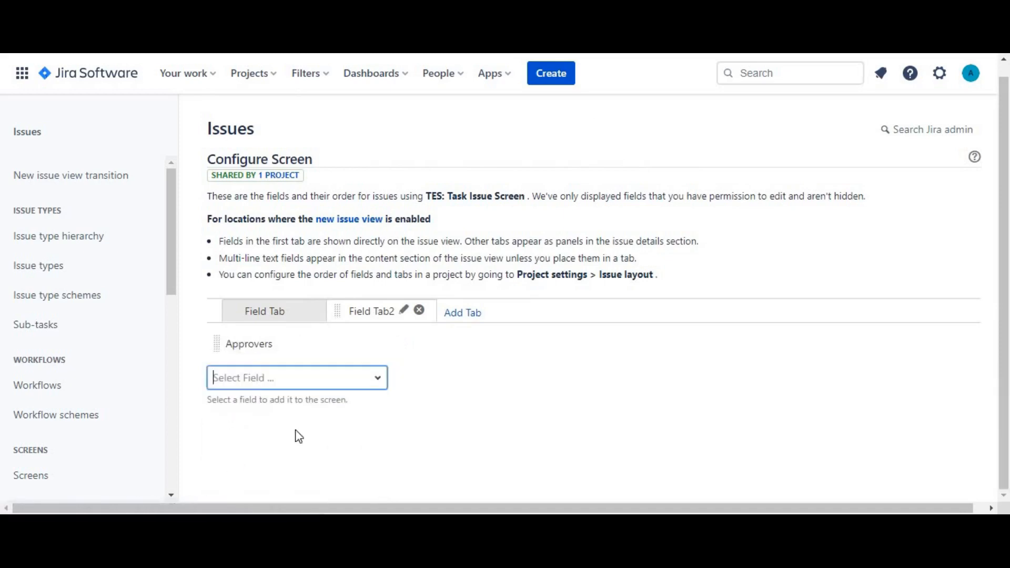
{"action": "left_click", "coordinate": [372, 389]}
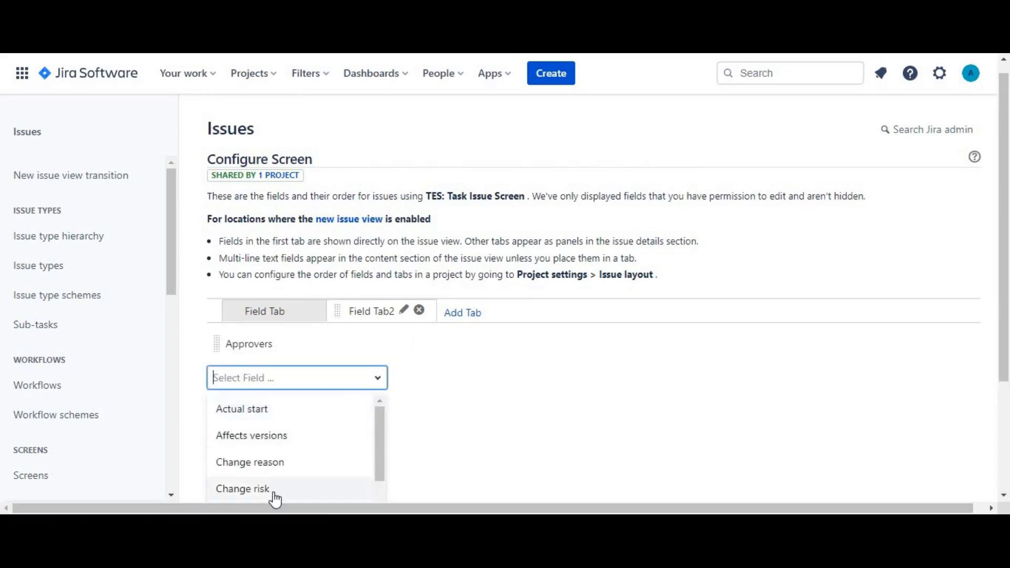
{"action": "left_click", "coordinate": [273, 489]}
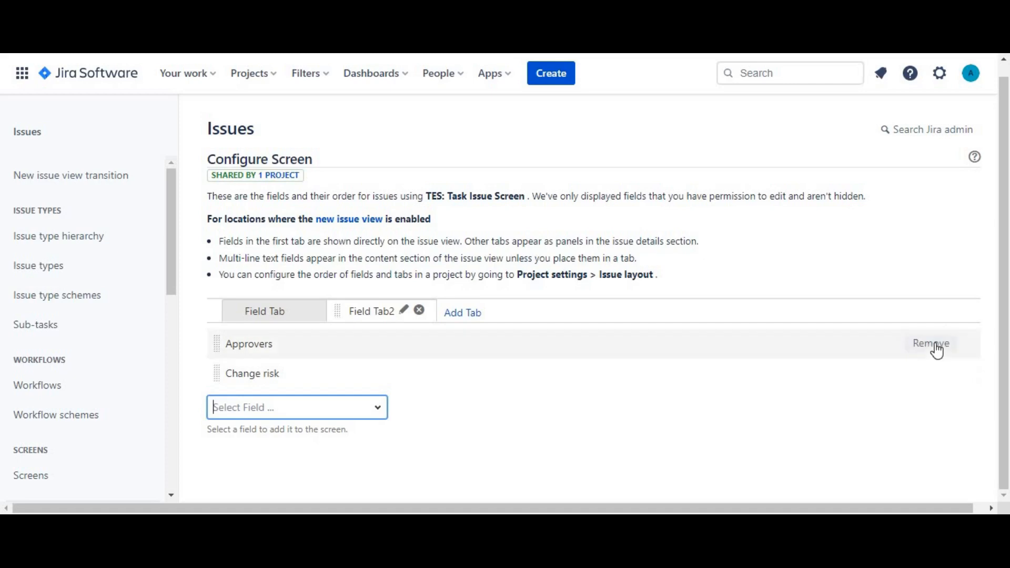
{"action": "left_click", "coordinate": [934, 345]}
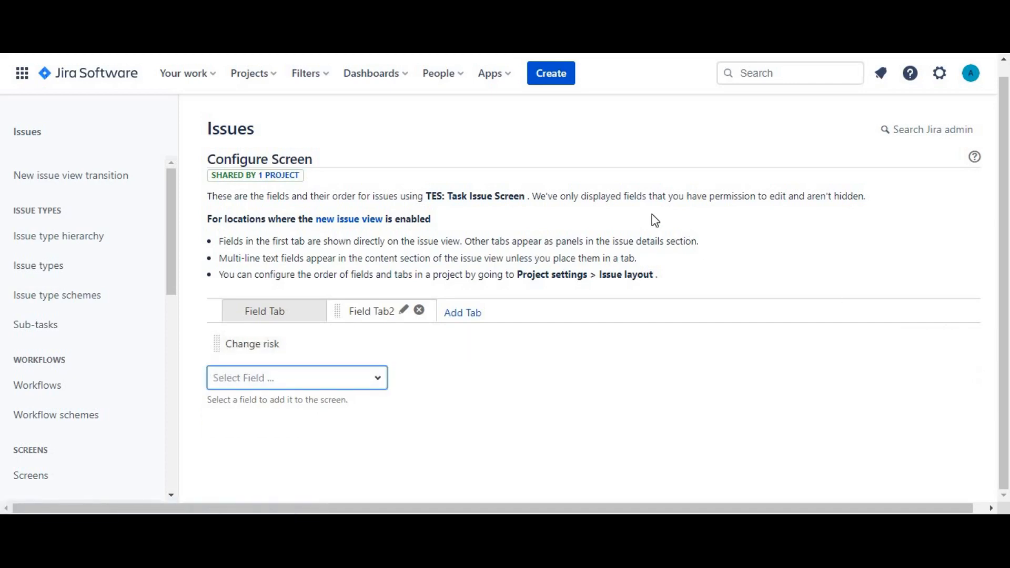